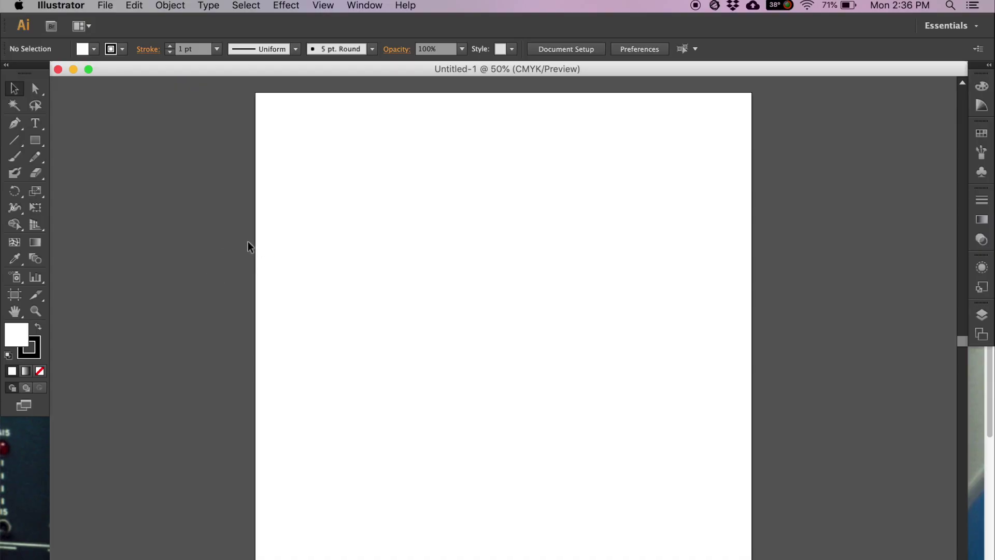
- Draw a rectangle exactly 1 in wide by 15 in tall on the blank artboard
left_click(35, 140)
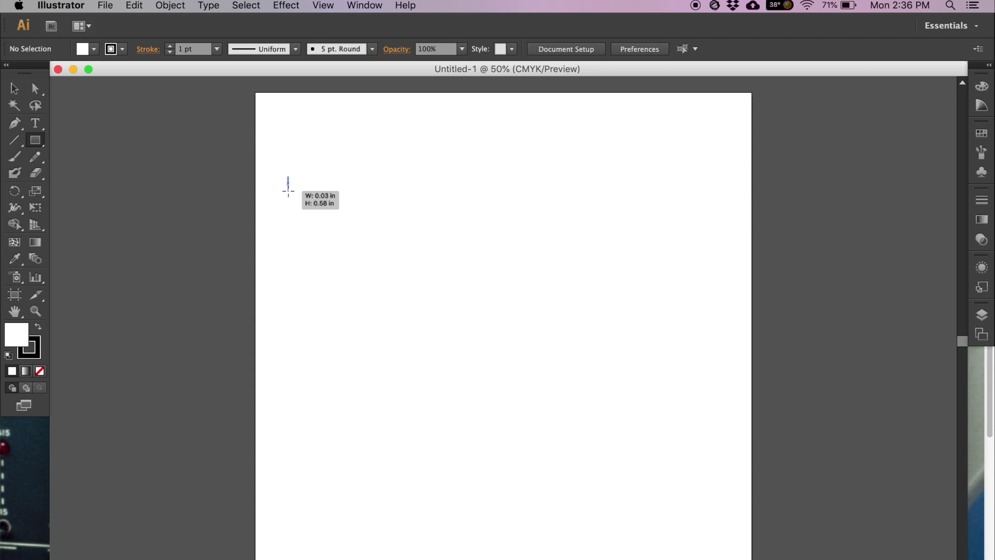
left_click_drag(289, 195, 578, 201)
key("super+z")
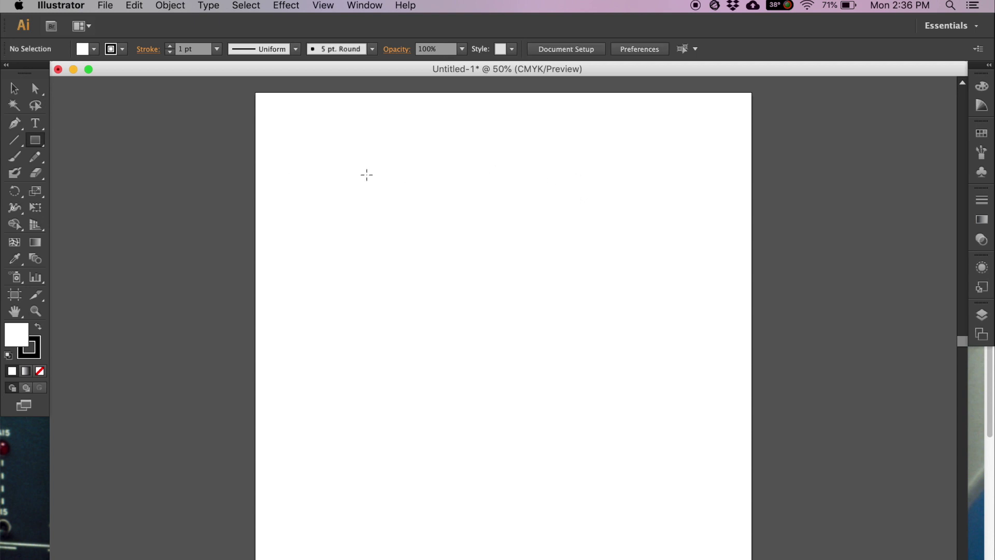
left_click(370, 177)
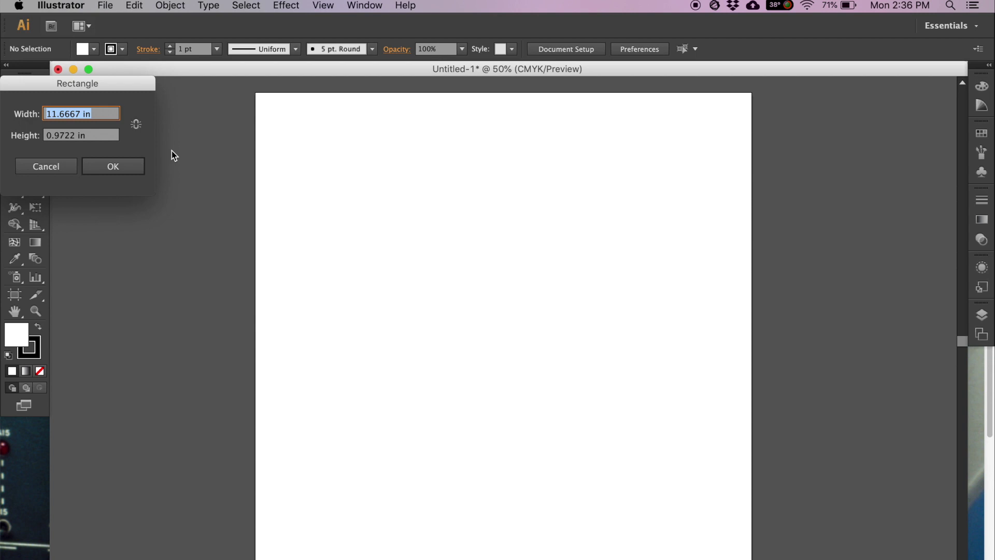
type("1")
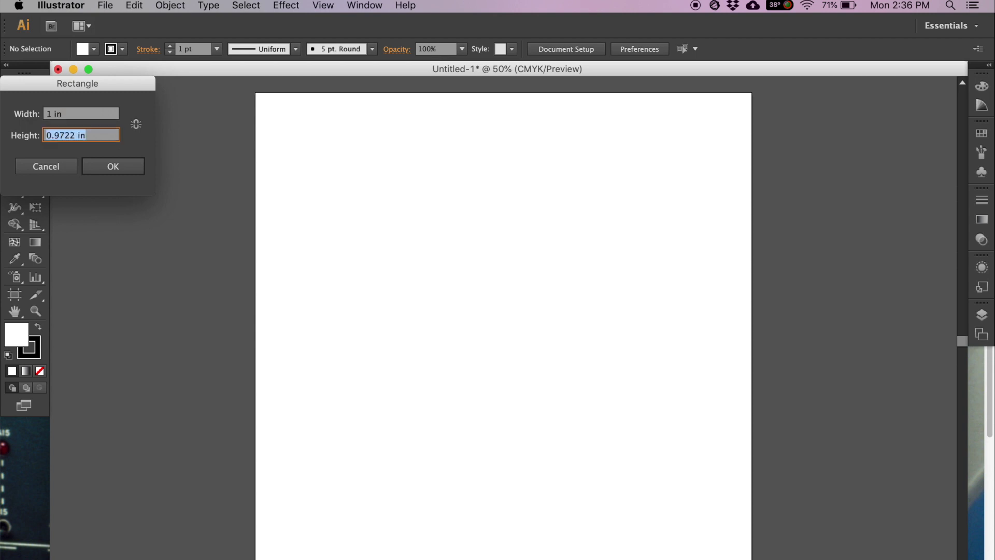
type("15in")
key("Return")
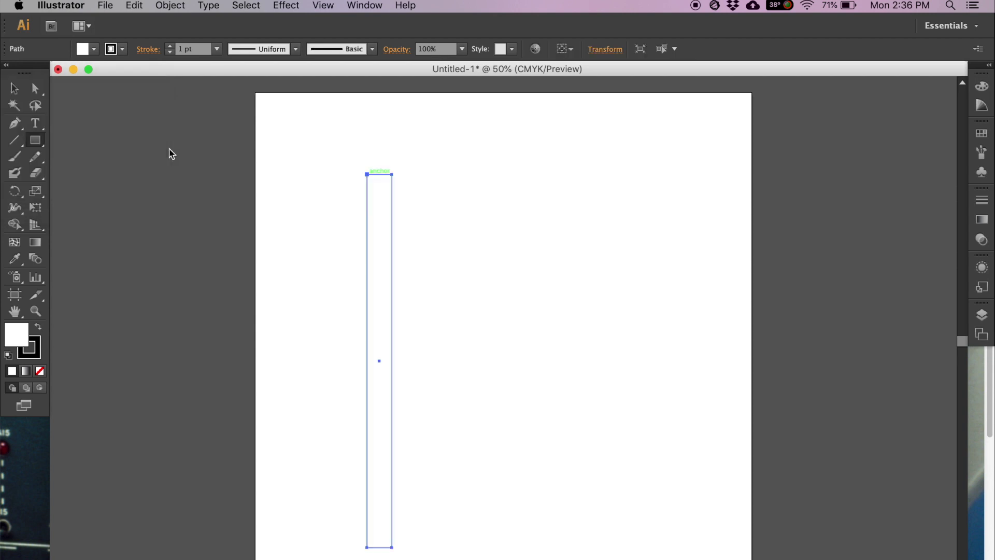
- Move the tall rectangle up-left, then paste a copy beside it and widen it into the bottom panel
left_click(16, 92)
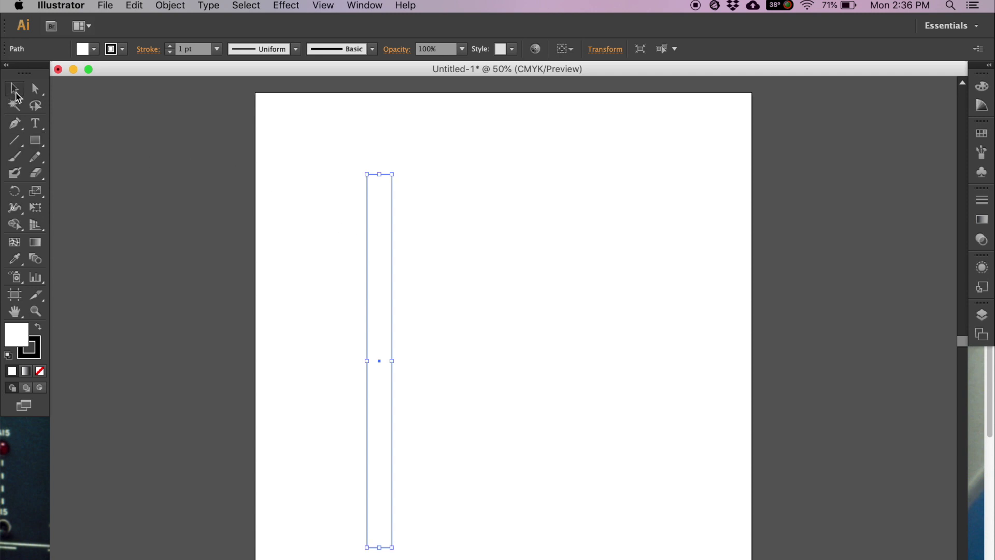
left_click_drag(372, 243, 309, 204)
key("super+v")
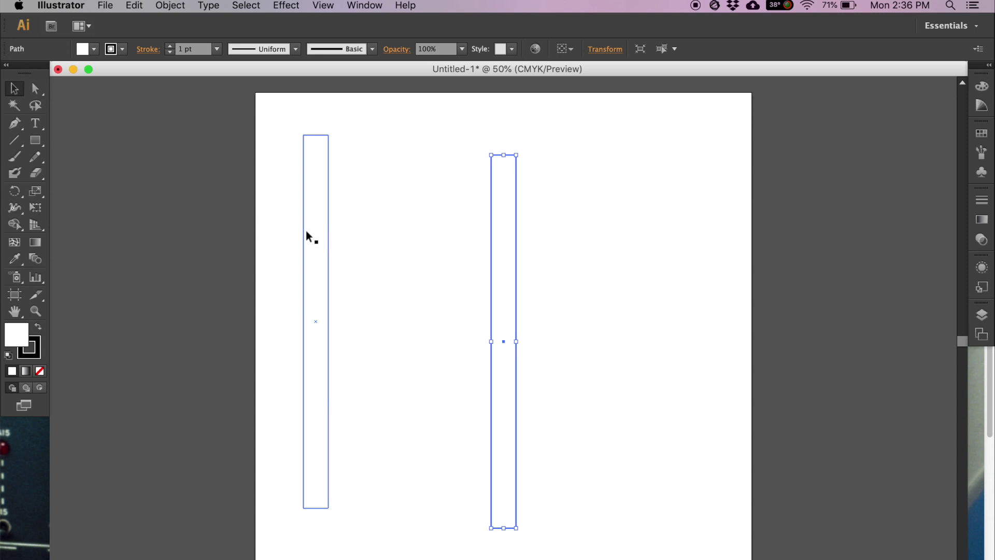
left_click_drag(507, 260, 369, 243)
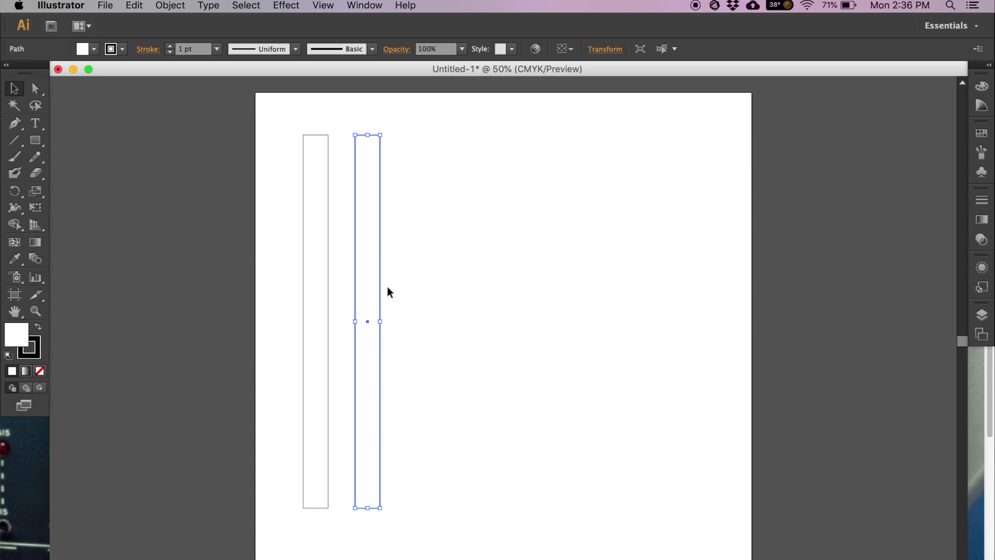
left_click_drag(381, 322, 395, 222)
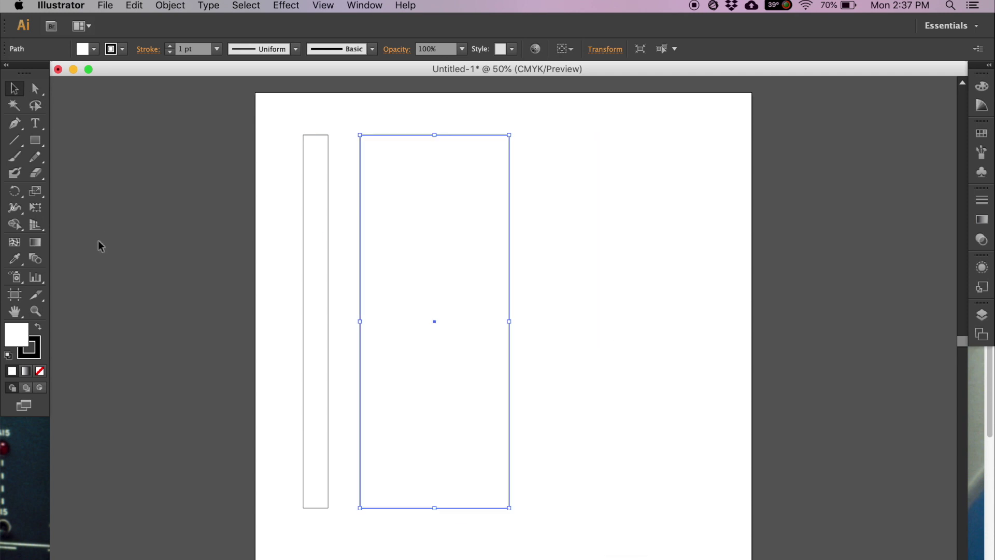
- Label the two rectangles 'top front' and 'bottom'
left_click(35, 122)
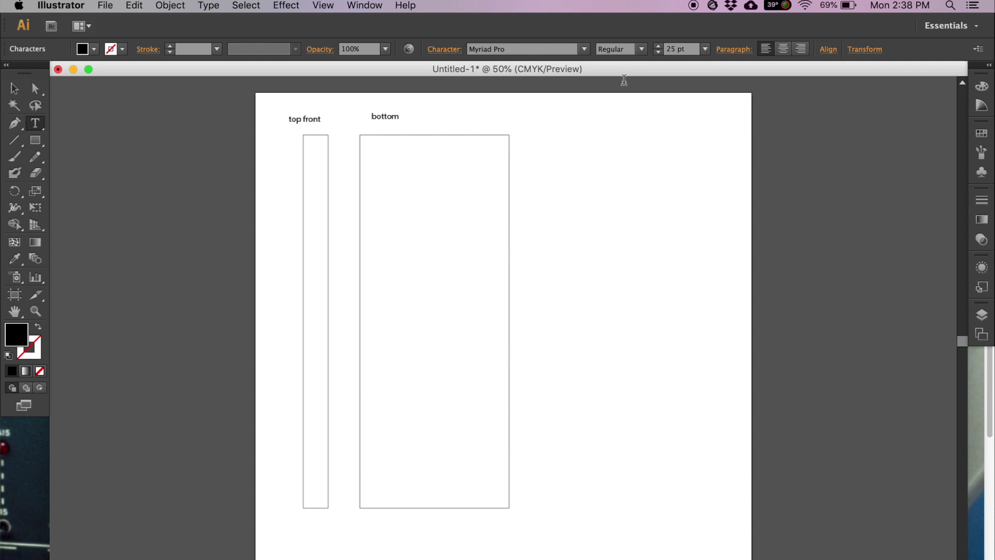
key("v")
key("super+z")
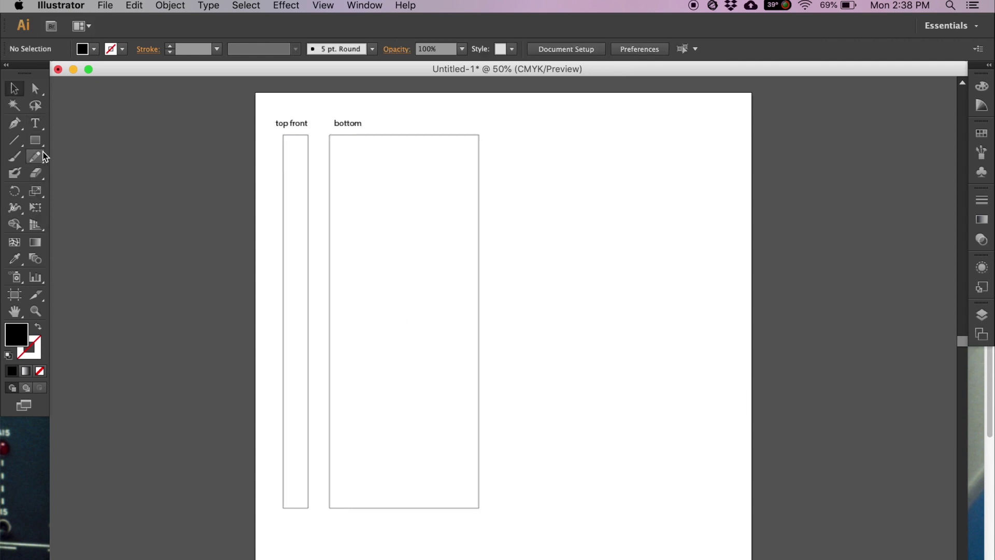
left_click(39, 145)
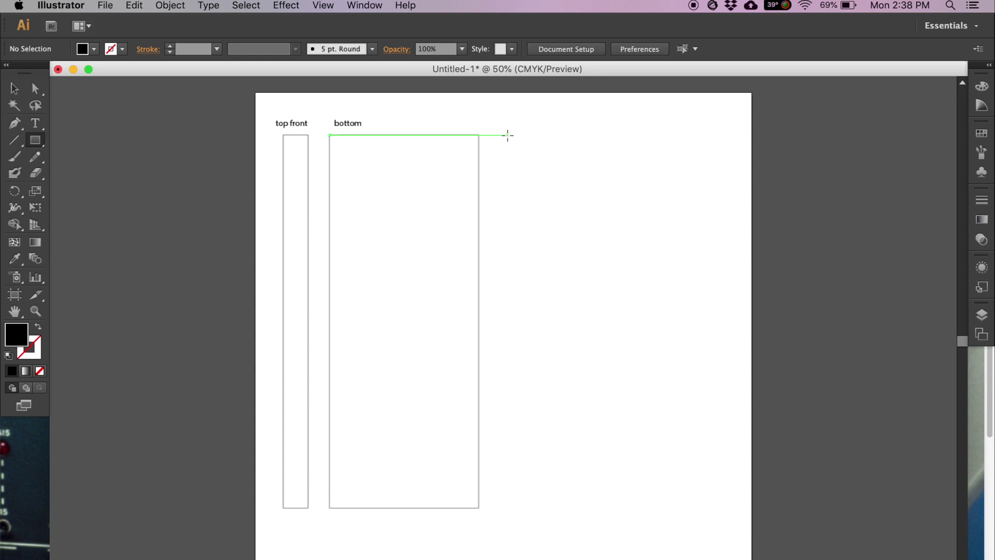
- Create a 6 in by 6 in square to the right of the bottom panel
left_click(508, 135)
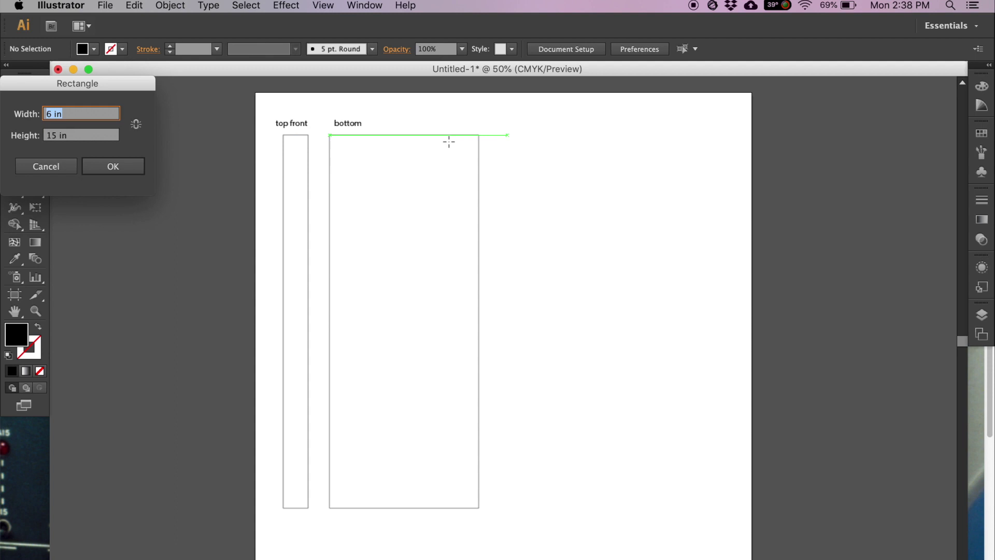
key("Tab")
type("6")
key("Return")
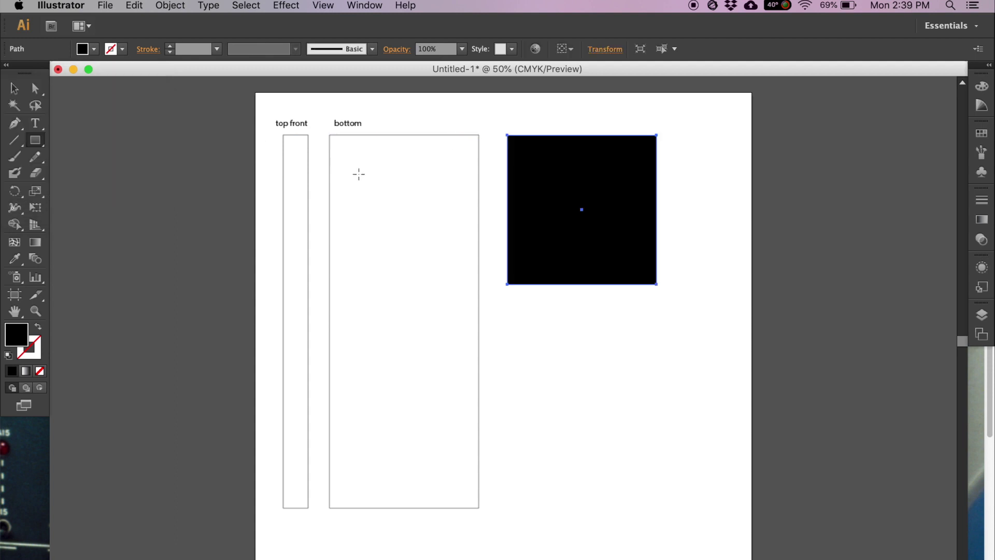
- Give the square no fill and a black stroke
left_click(98, 50)
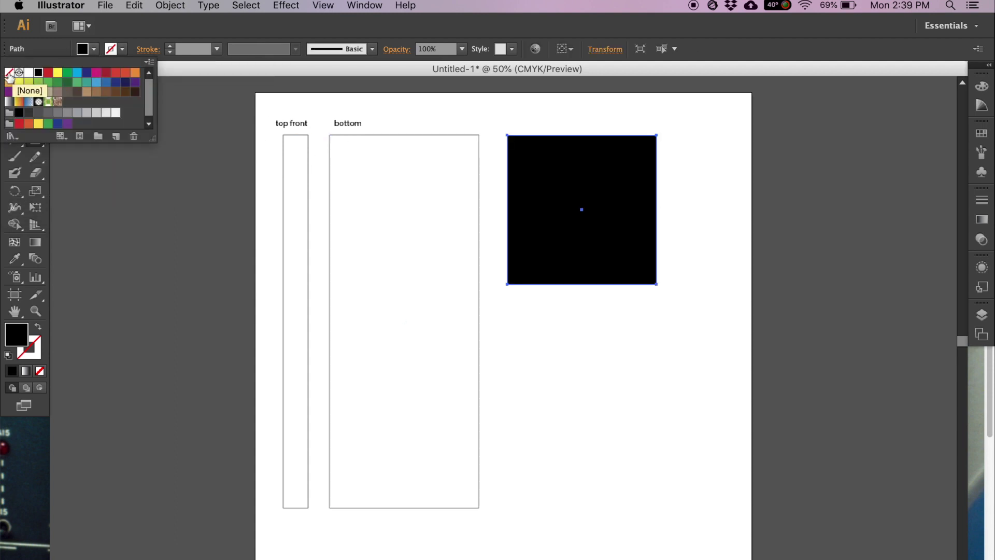
left_click(9, 73)
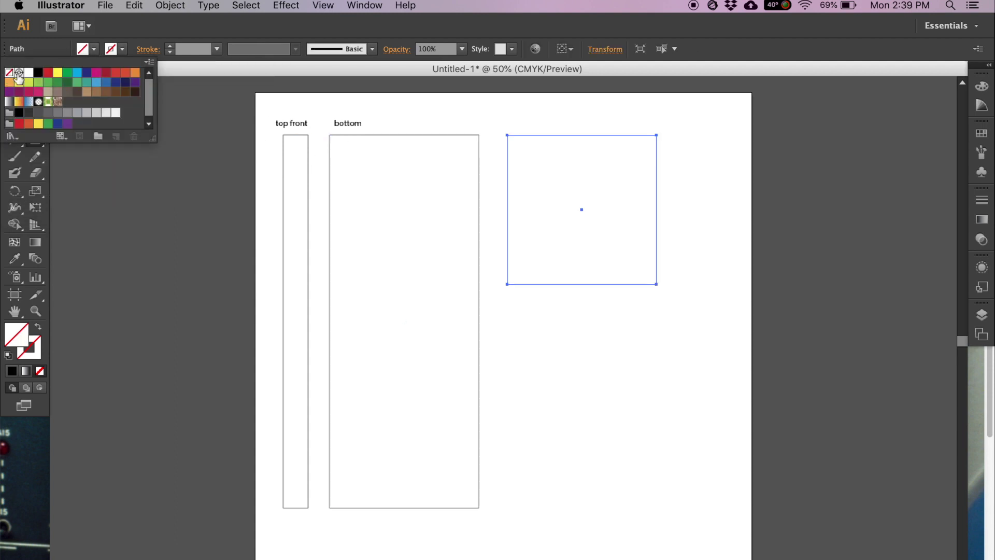
left_click(111, 49)
left_click(110, 49)
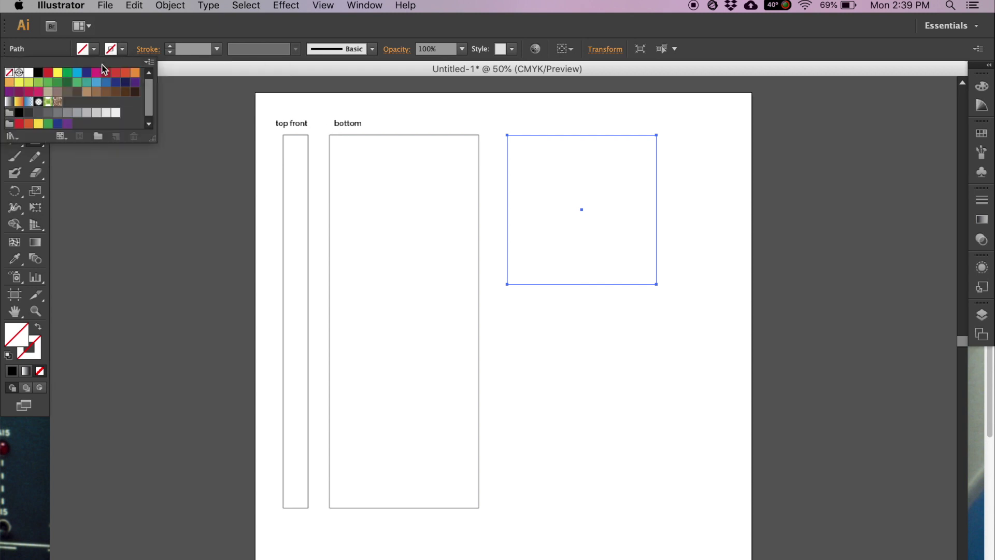
left_click(39, 72)
left_click(493, 126)
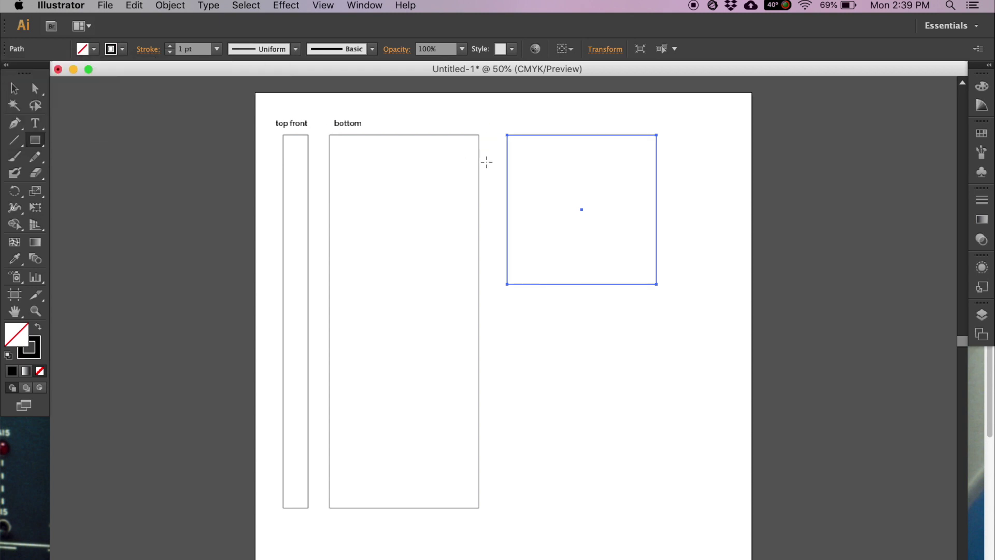
left_click(482, 160)
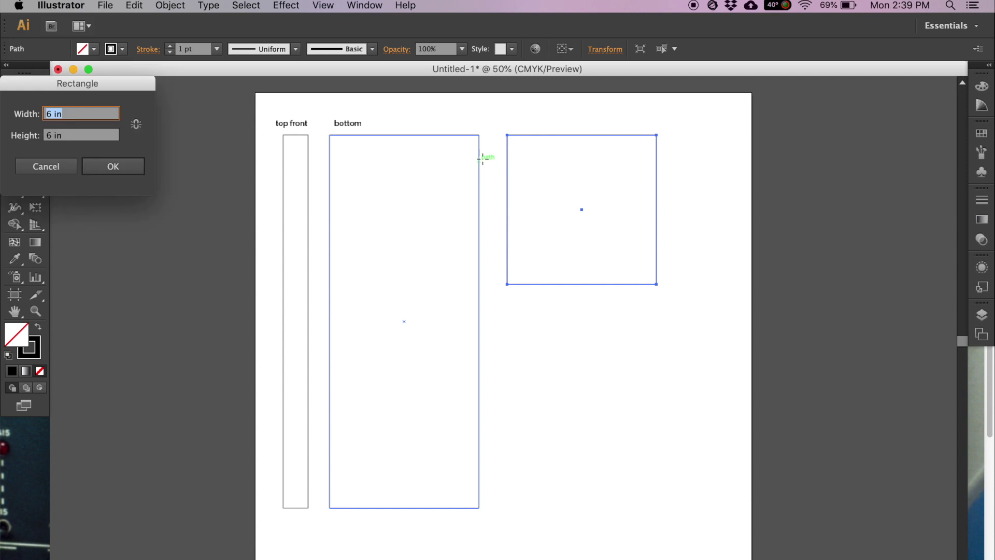
left_click(49, 167)
- Select the top front rectangle, the bottom rectangle and the square together
left_click(15, 92)
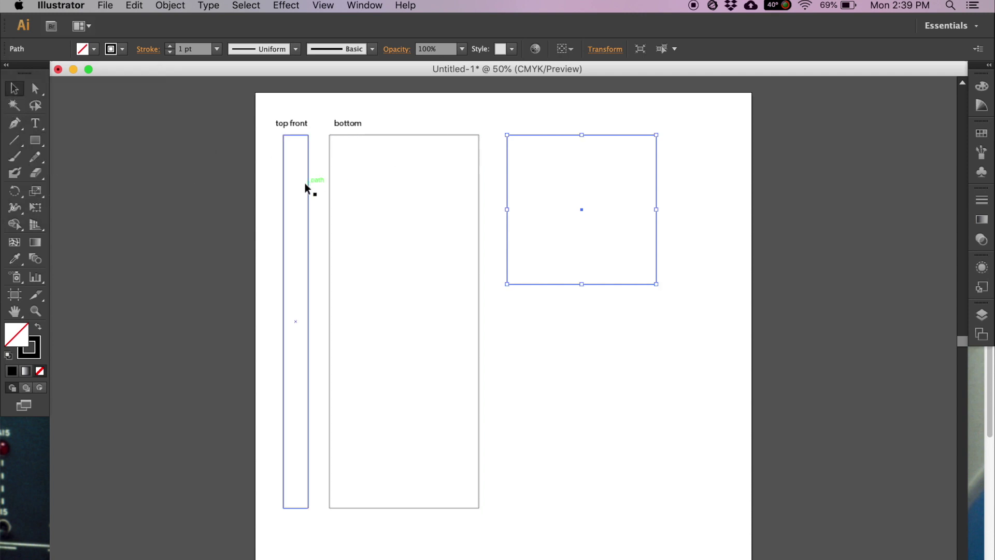
left_click(284, 184)
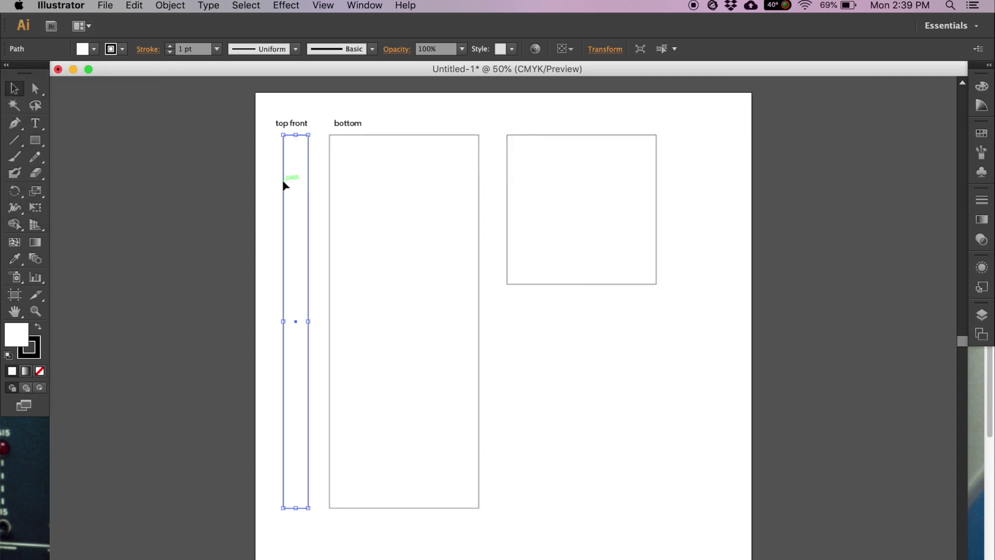
left_click(331, 184)
left_click(507, 187)
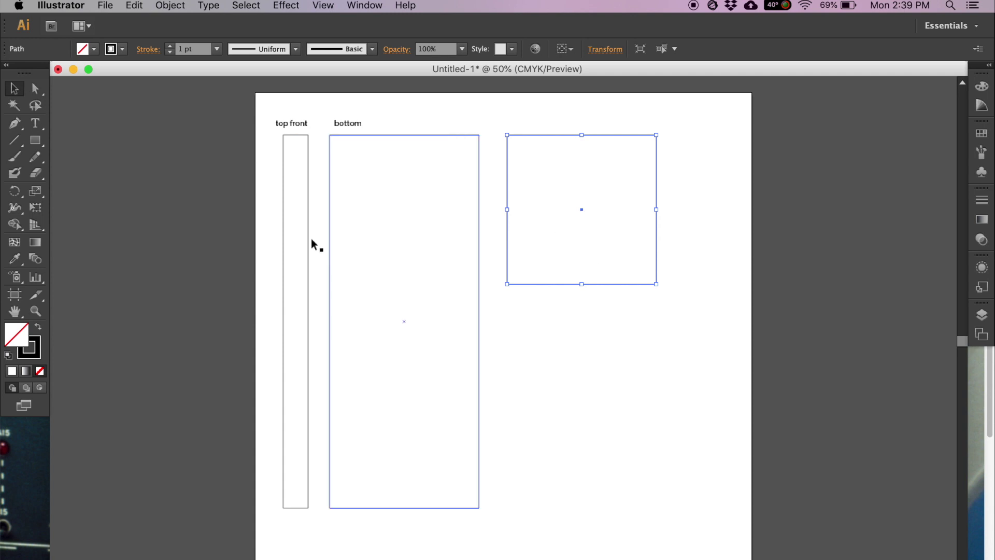
- Draw a 3 in vertical line from the square's centre down to its base
left_click(14, 140)
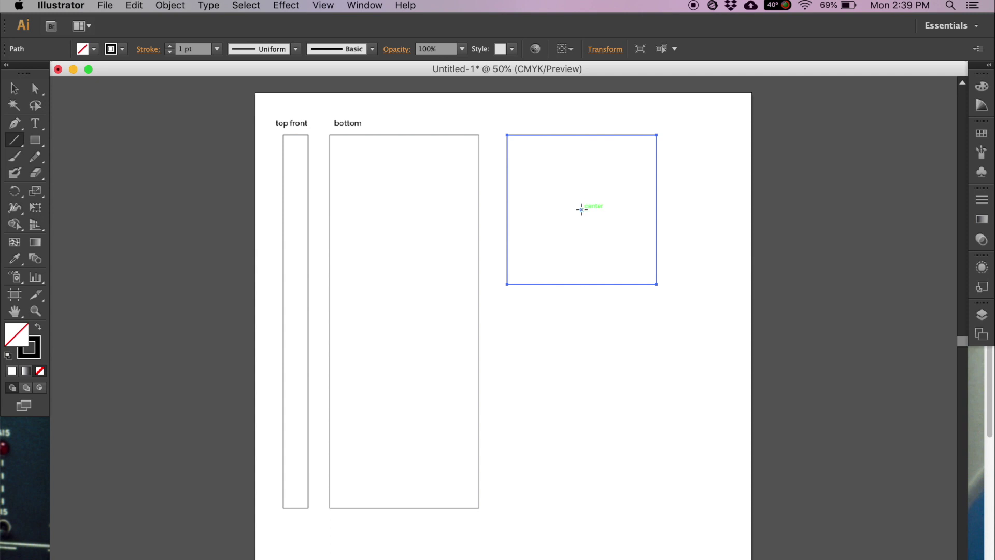
left_click_drag(581, 209, 580, 283)
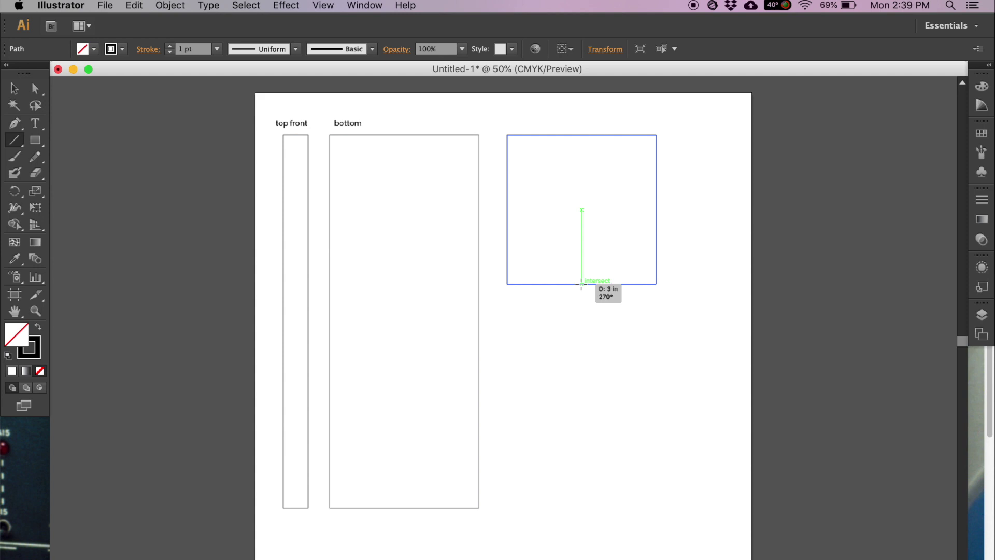
left_click_drag(581, 282, 582, 283)
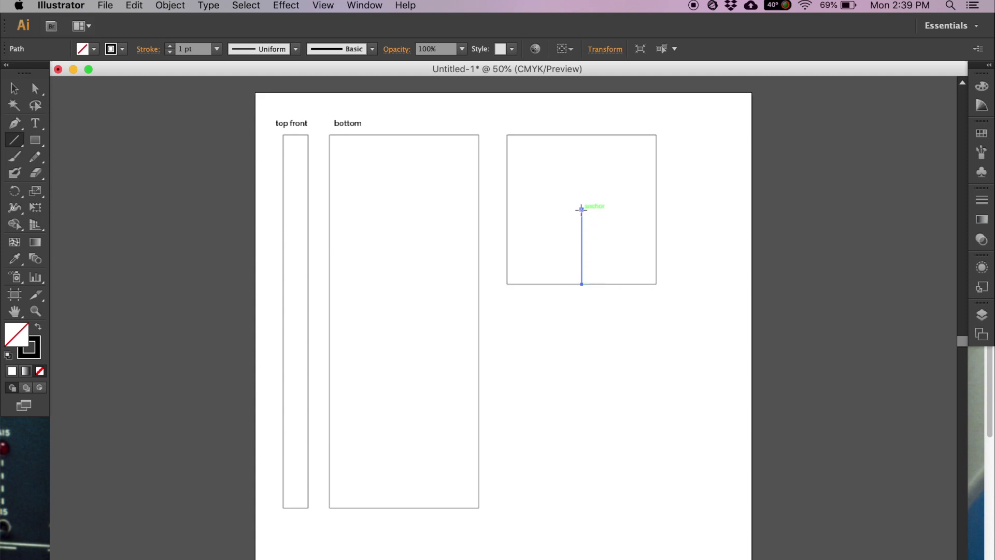
- Add a slanted line from the centre up to the square's right edge, removing a stray segment
left_click_drag(581, 209, 655, 154)
left_click(135, 6)
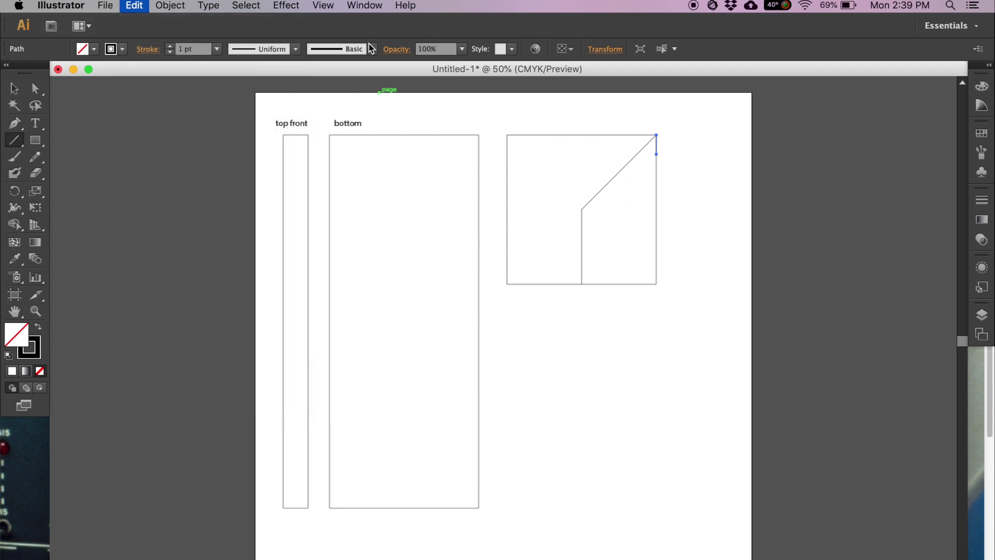
key("super+z")
key("v")
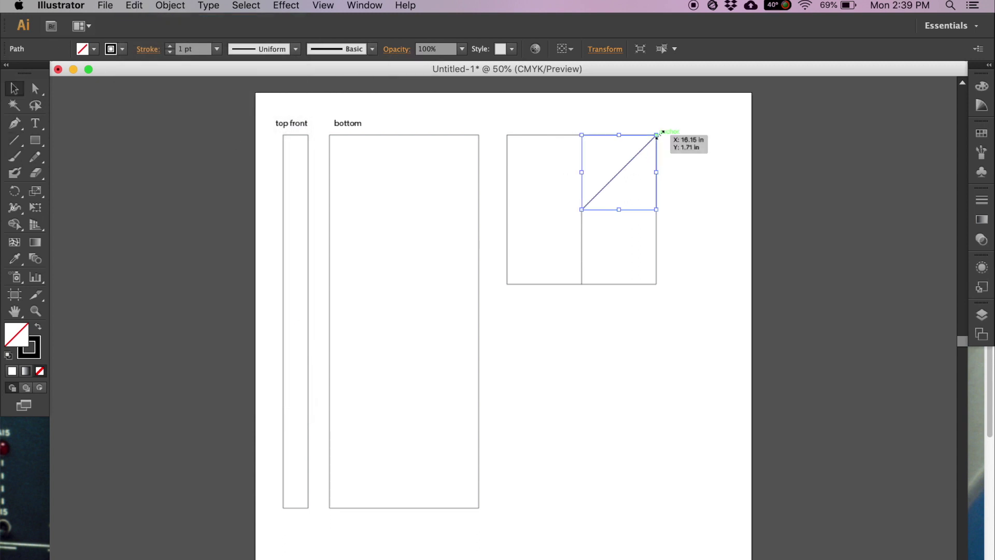
left_click_drag(653, 139, 656, 159)
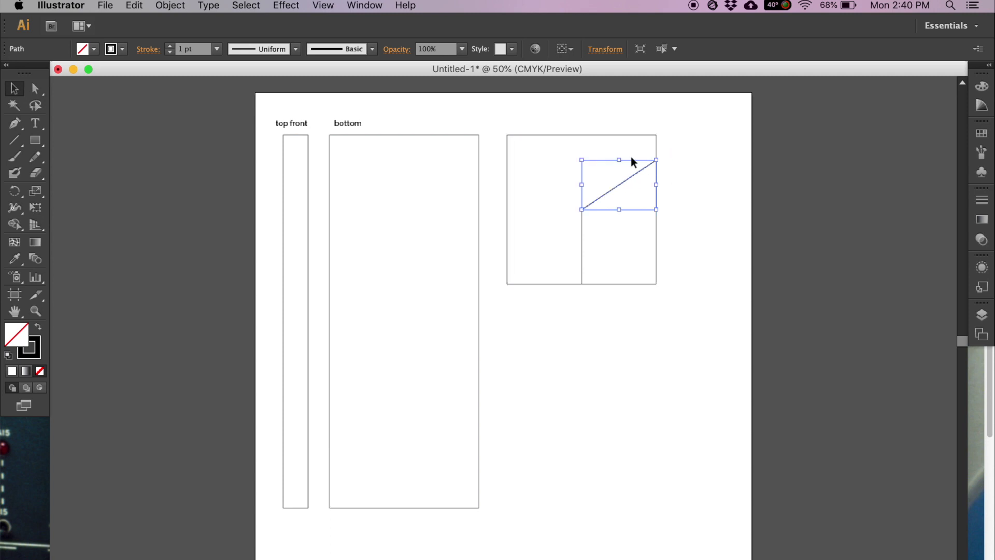
left_click(637, 226)
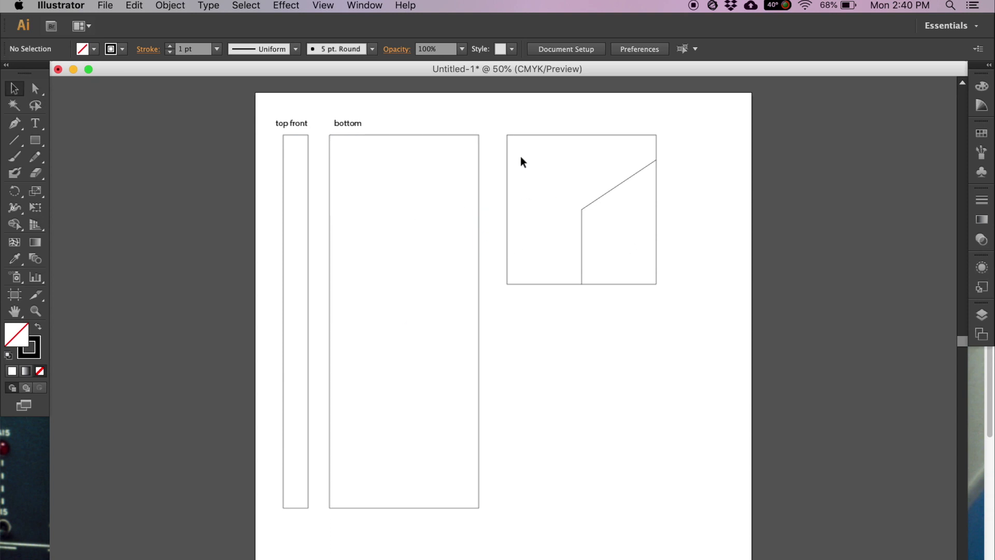
- Duplicate the square panel with its angled line and place the copy directly below it
mouse_move(495, 122)
left_mouse_down()
mouse_move(664, 282)
mouse_move(682, 314)
left_mouse_up()
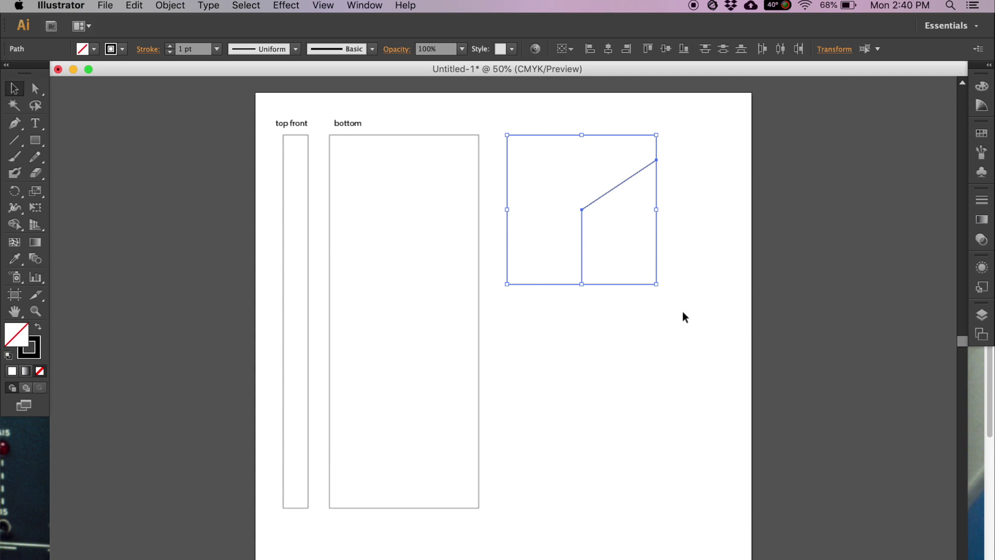
key("super+c")
key("super+v")
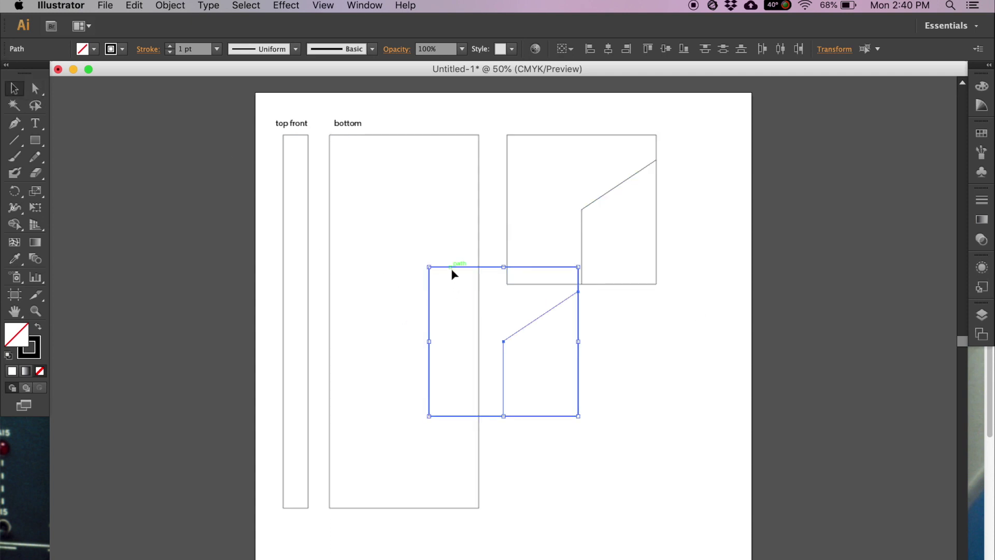
mouse_move(453, 268)
left_mouse_down()
mouse_move(567, 342)
mouse_move(537, 329)
mouse_move(529, 312)
left_mouse_up()
left_click(685, 320)
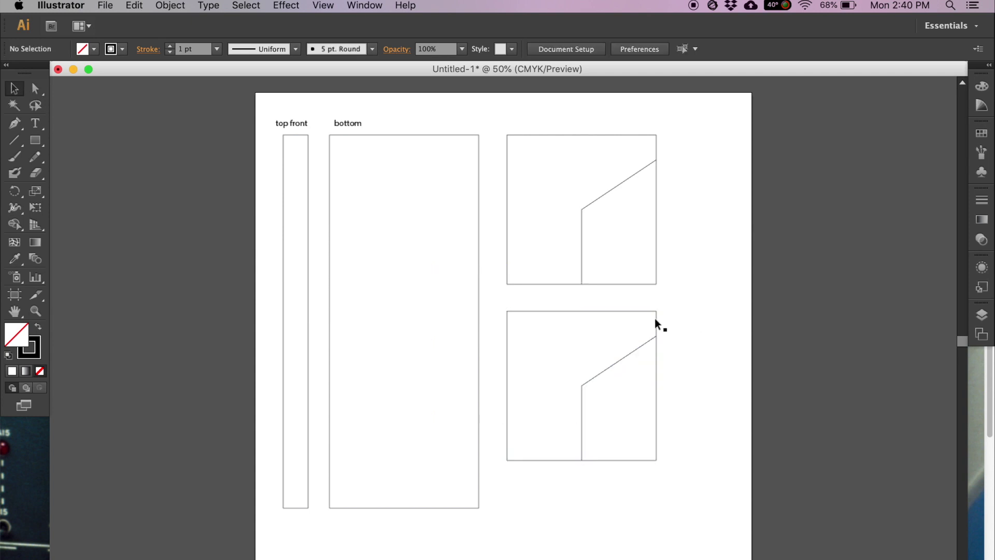
- Add the label 'sides' above the two square panels
left_click(34, 123)
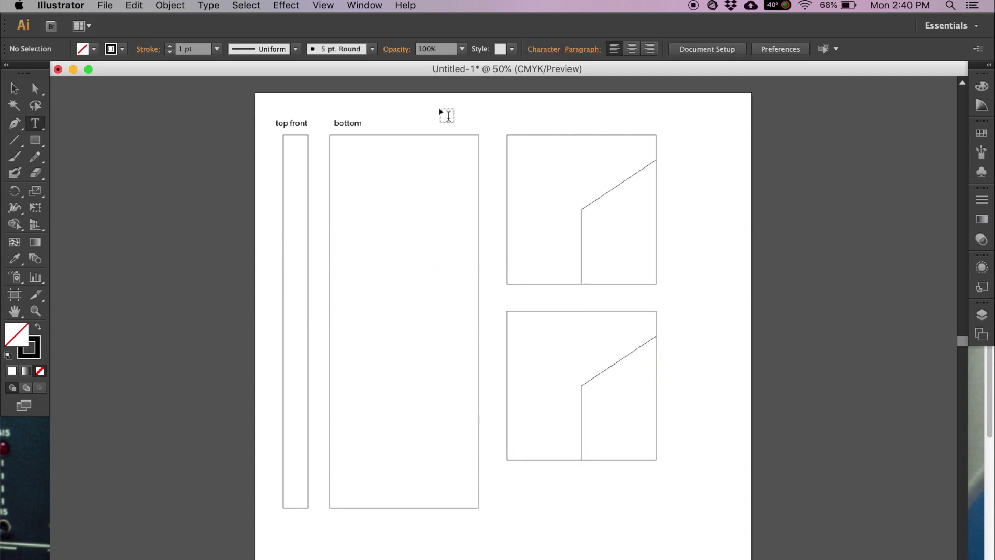
left_click(520, 130)
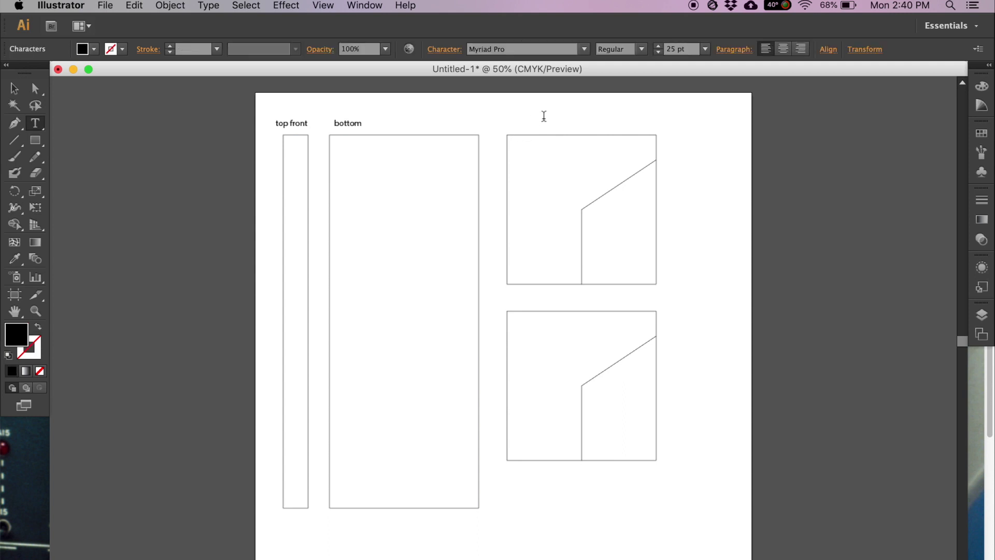
type("sides")
left_click(14, 88)
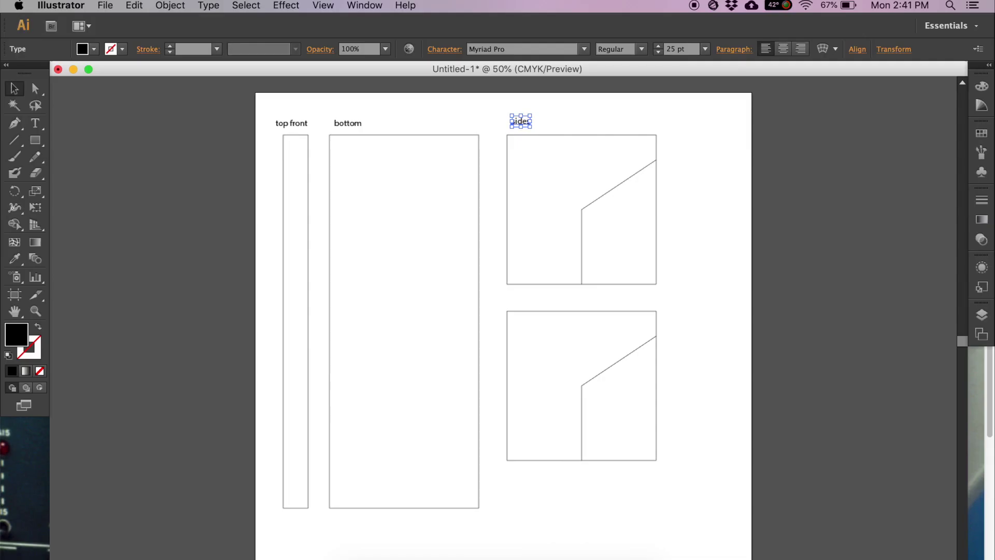
left_click(673, 303)
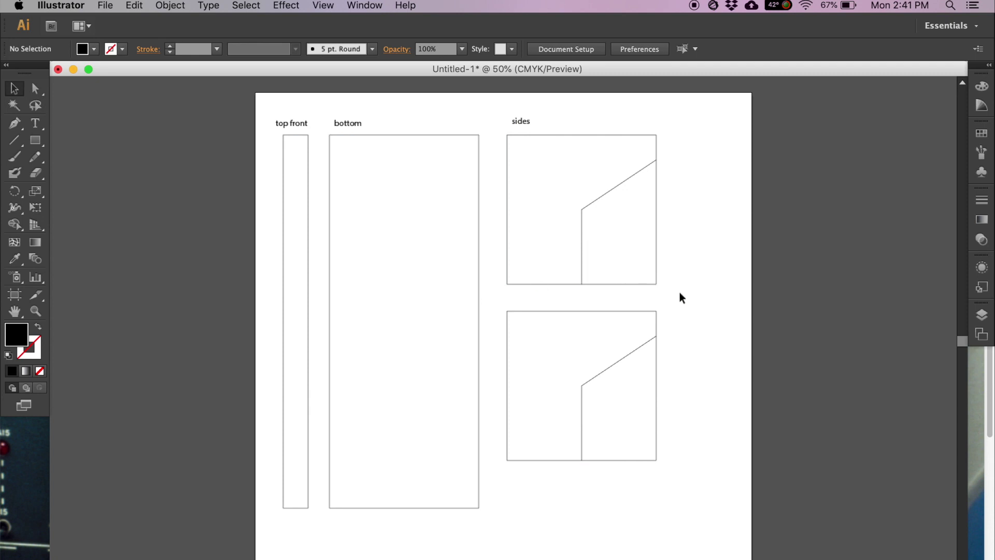
- Create a new 20 by 20 in document, then return to Untitled-1
left_click(106, 5)
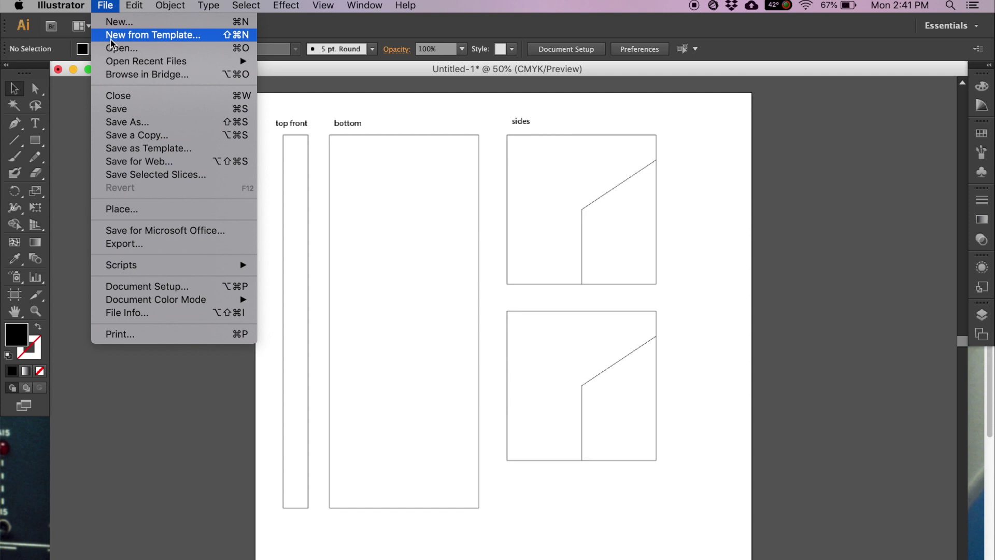
left_click(116, 22)
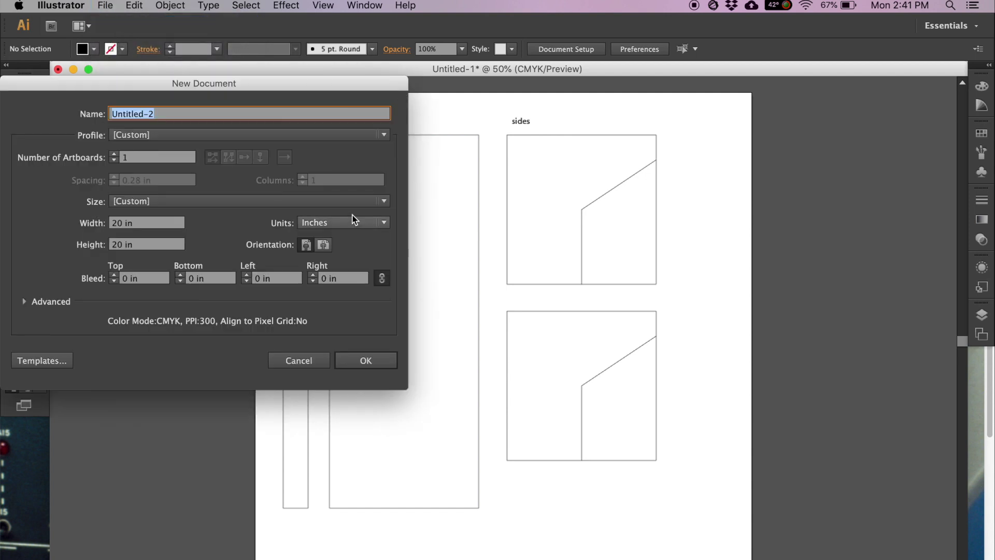
left_click(370, 363)
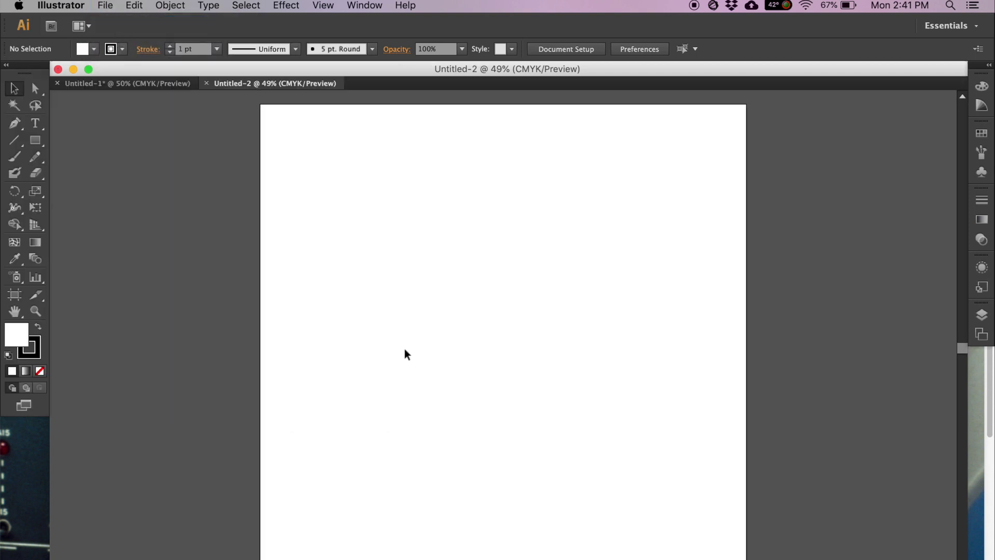
left_click(126, 84)
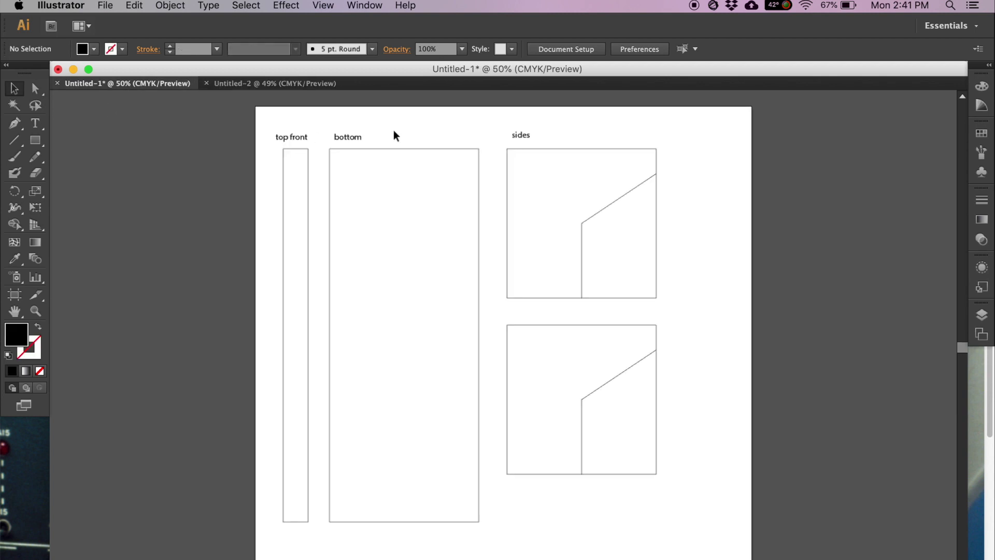
left_click(376, 149)
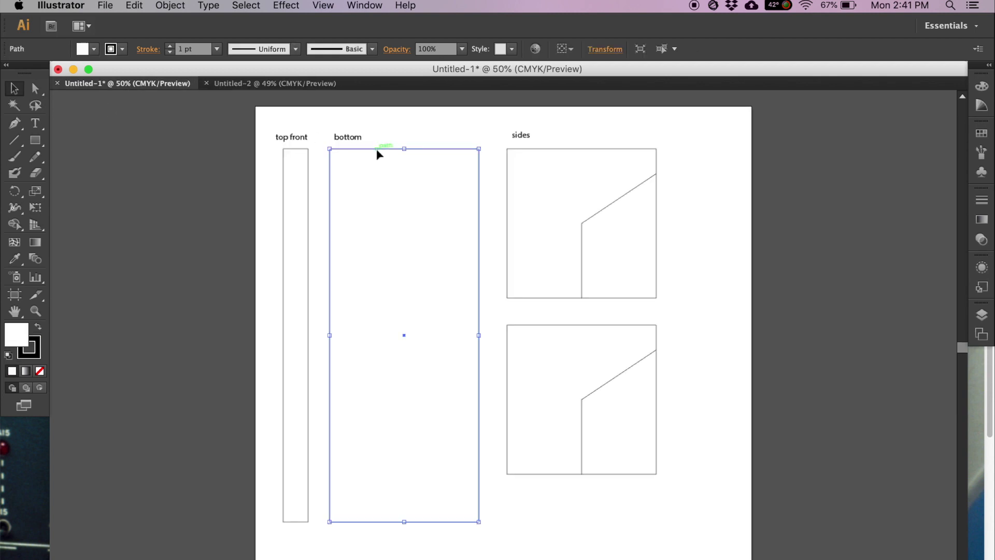
left_click(528, 151)
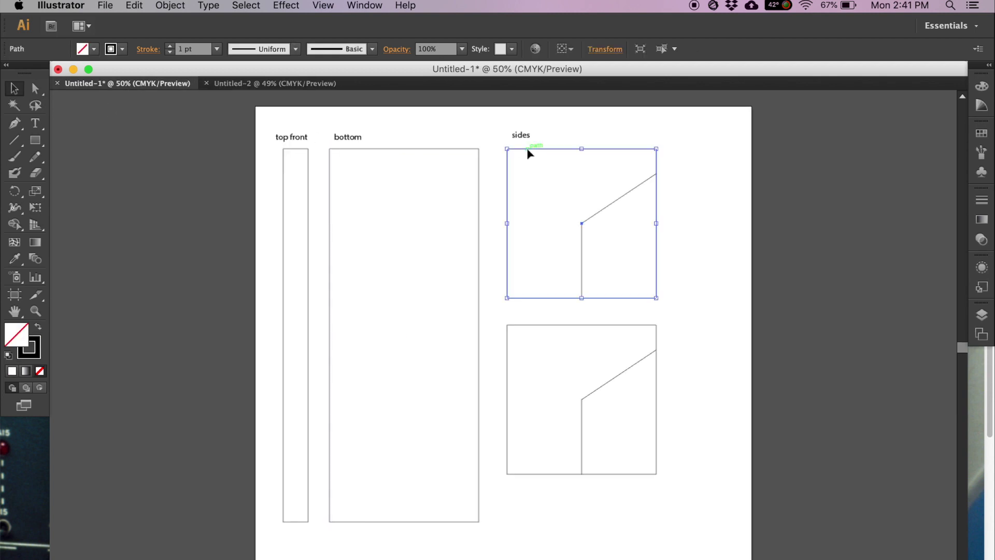
left_click(398, 521)
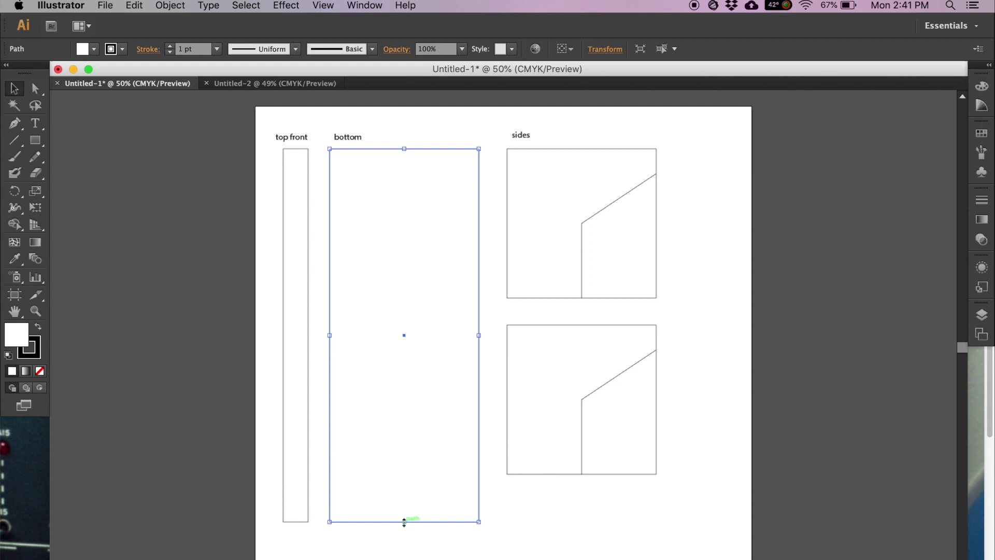
left_click_drag(404, 522, 405, 519)
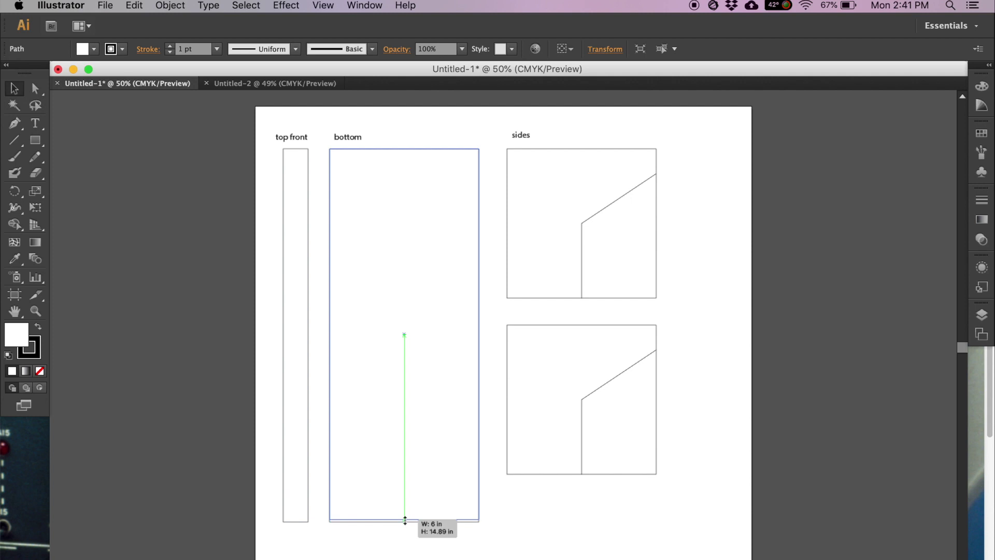
left_click_drag(405, 519, 405, 521)
left_click(368, 158)
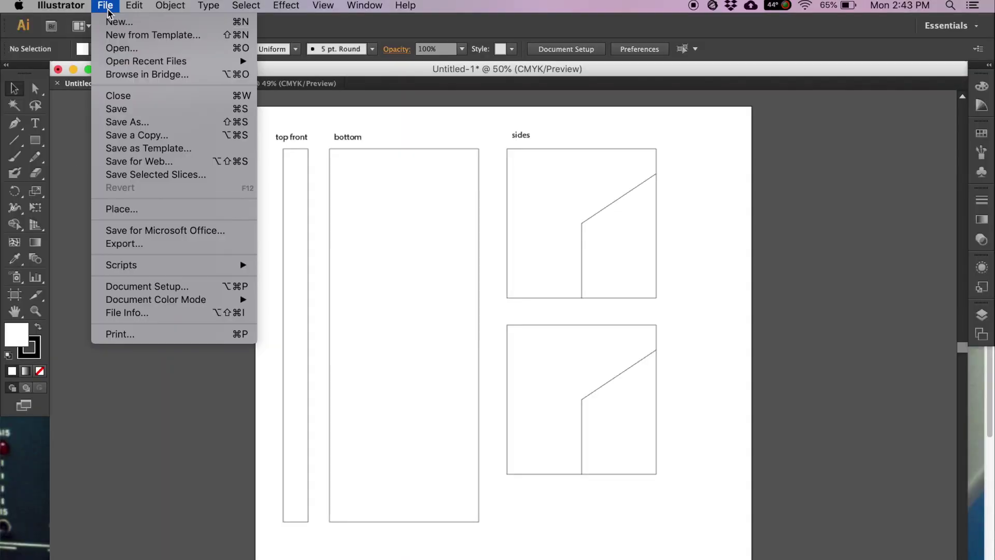
left_click(104, 5)
- Switch to the blank Untitled-2 document and get ready to draw a rectangle
left_click(276, 84)
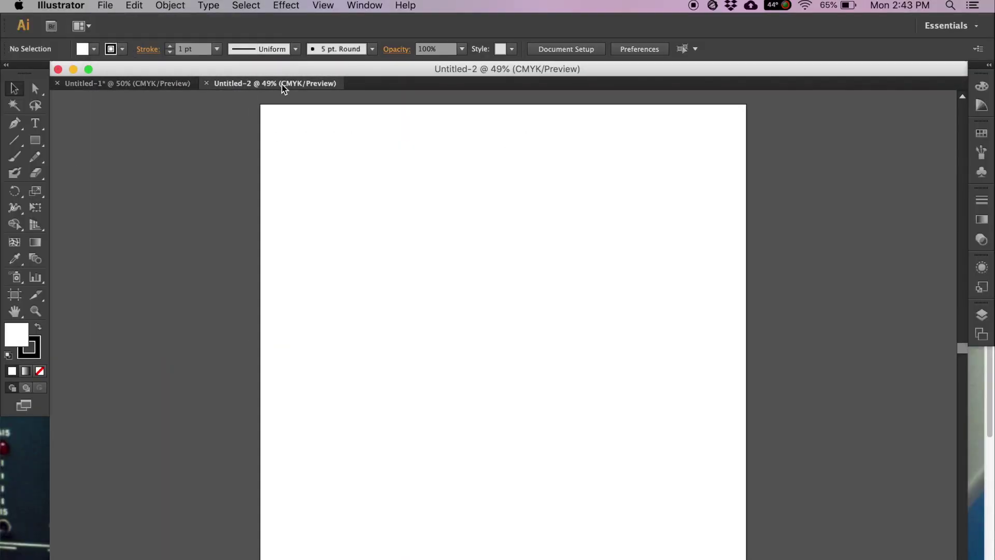
left_click(35, 139)
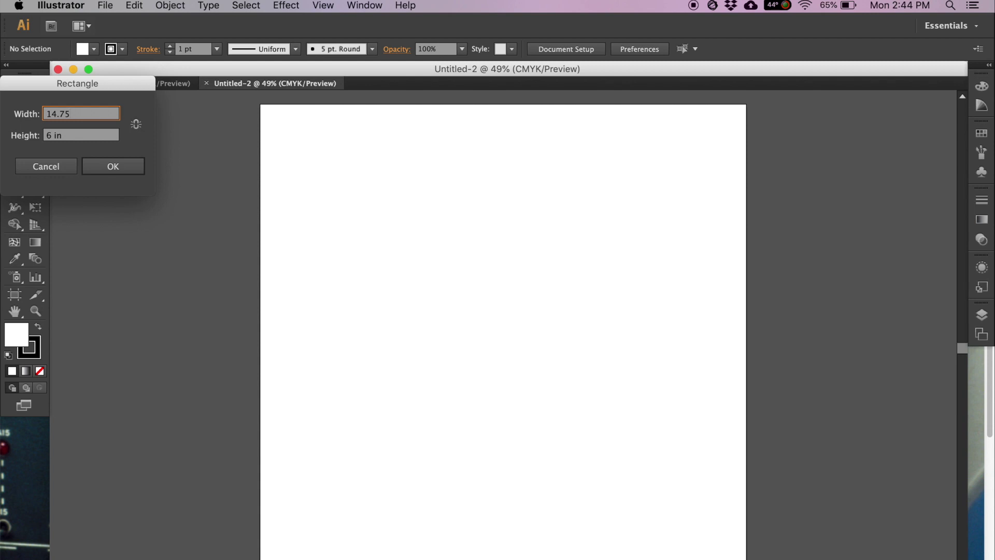
- Set the rectangle's height to 5.75 in and create the 14.75 by 5.75 in shape
left_click(51, 136)
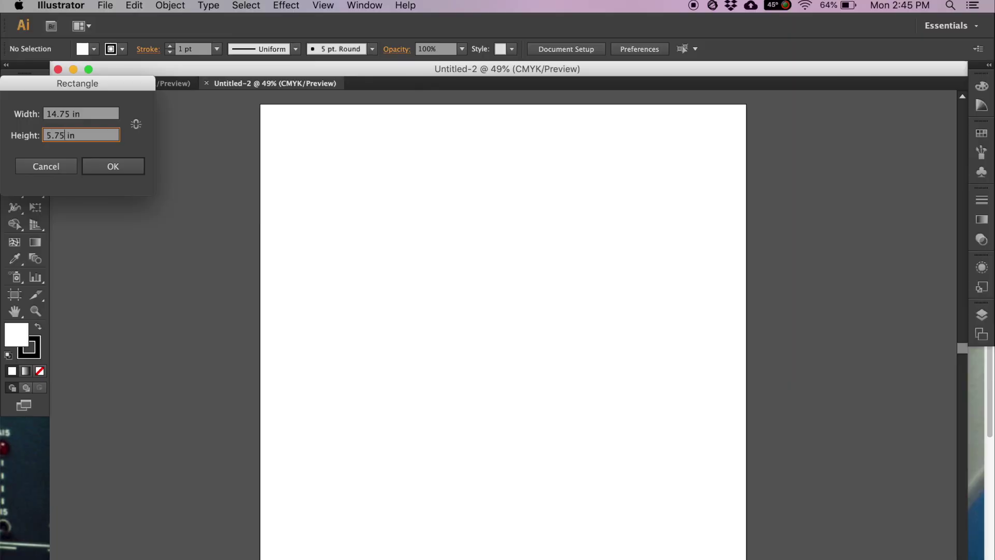
left_click(113, 166)
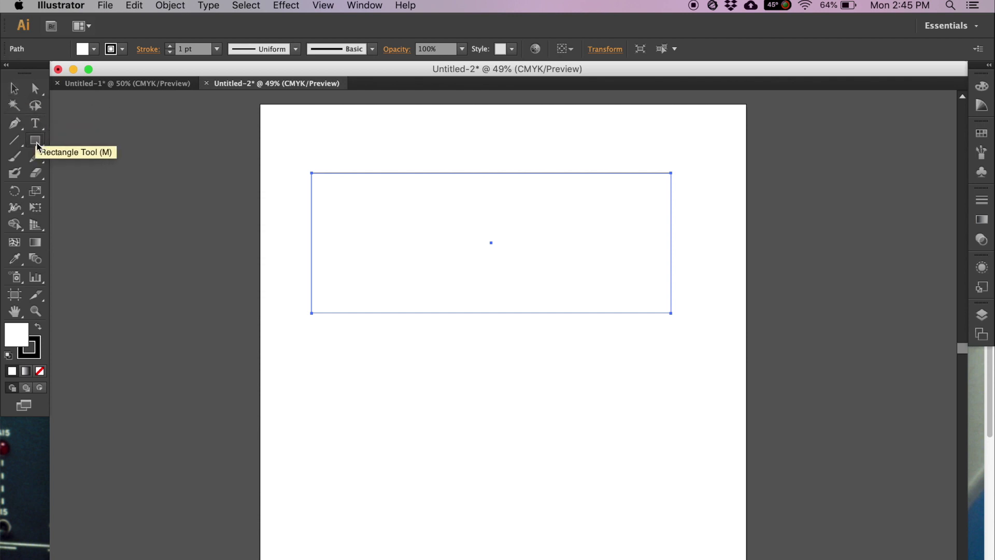
- Create a second 14.75 by 5.75 in rectangle and position it just under the first
left_click(321, 369)
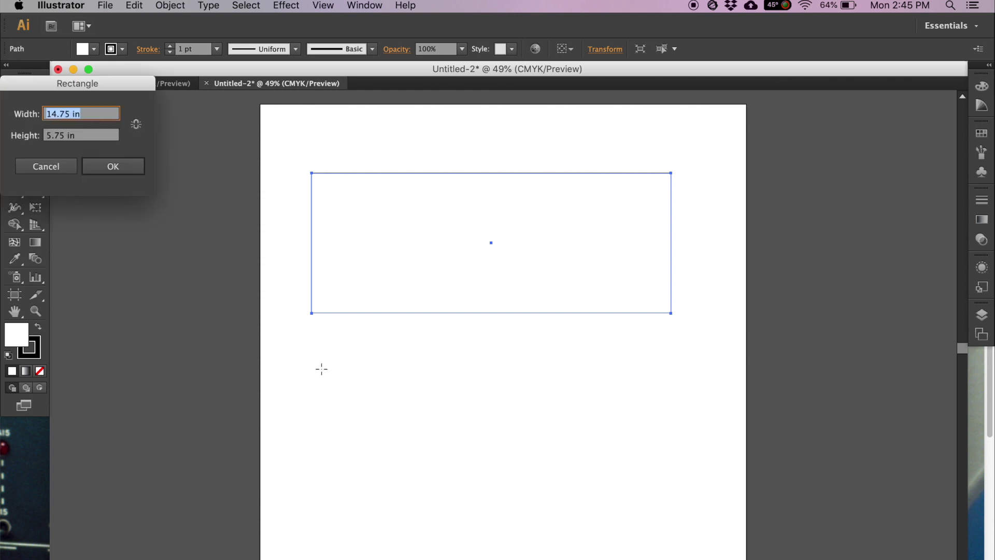
left_click(110, 166)
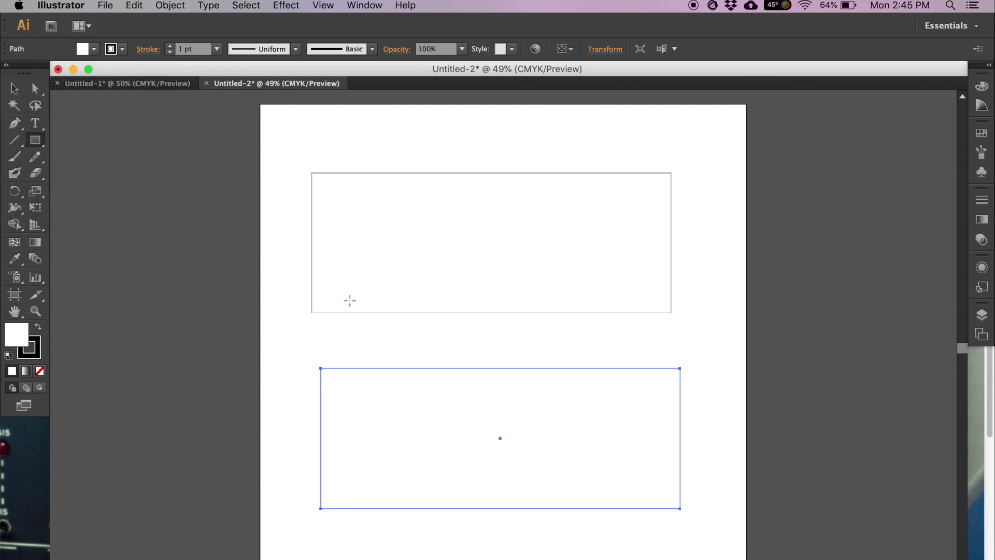
key("v")
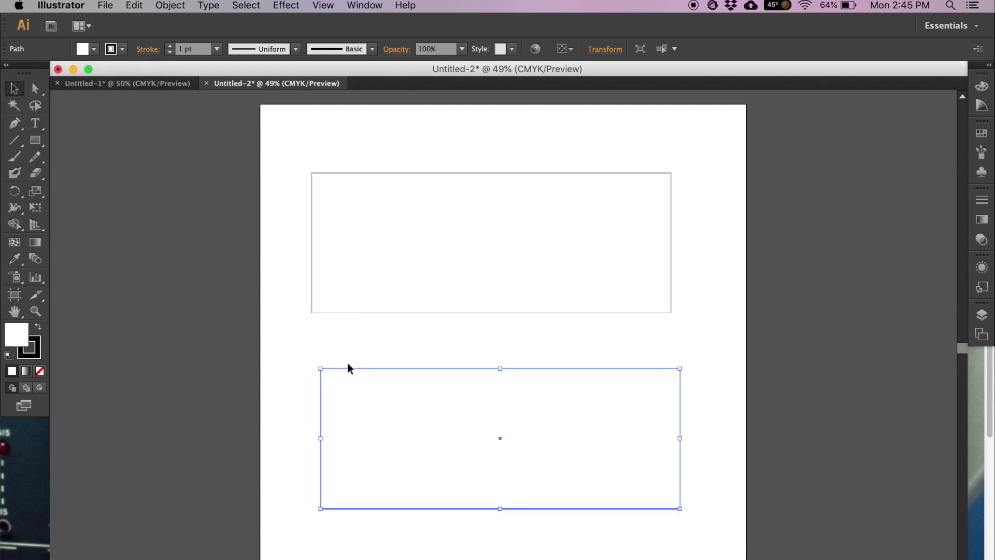
left_click_drag(367, 370, 359, 335)
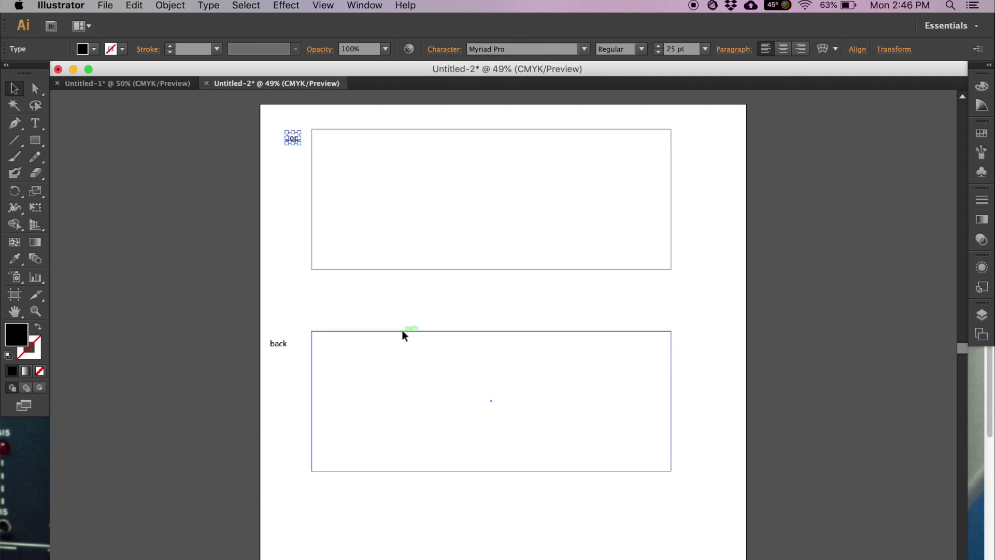
left_click(403, 331)
left_click_drag(390, 335, 389, 291)
- Place the 'back' label beside the lower rectangle
left_click(278, 350)
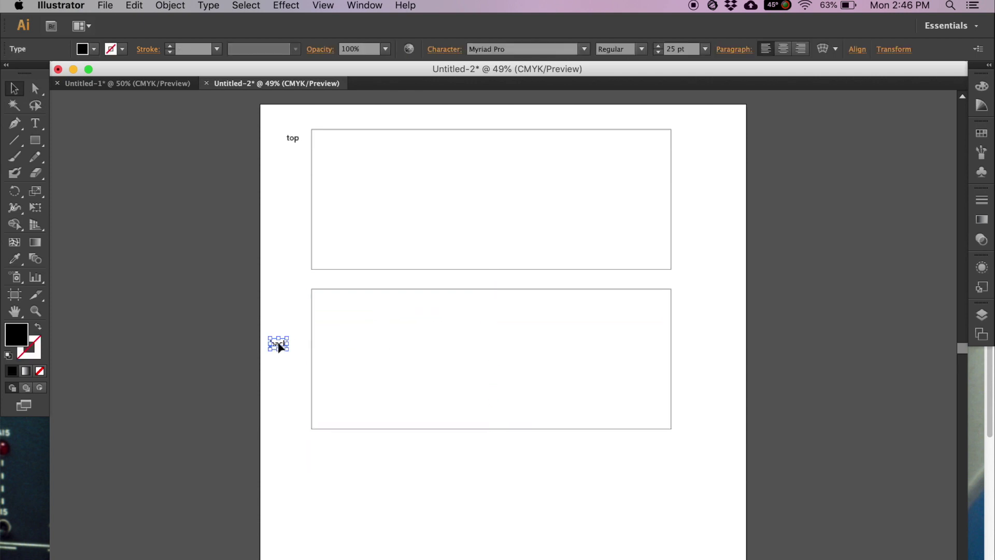
left_click_drag(279, 347, 296, 299)
left_click(371, 502)
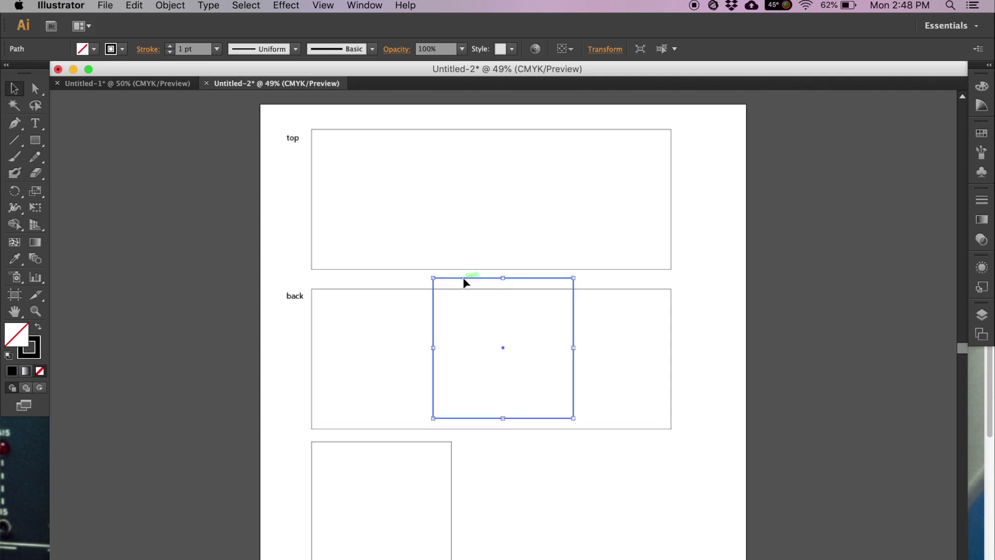
- Delete the leftover square shapes below the top and back panels
key("Delete")
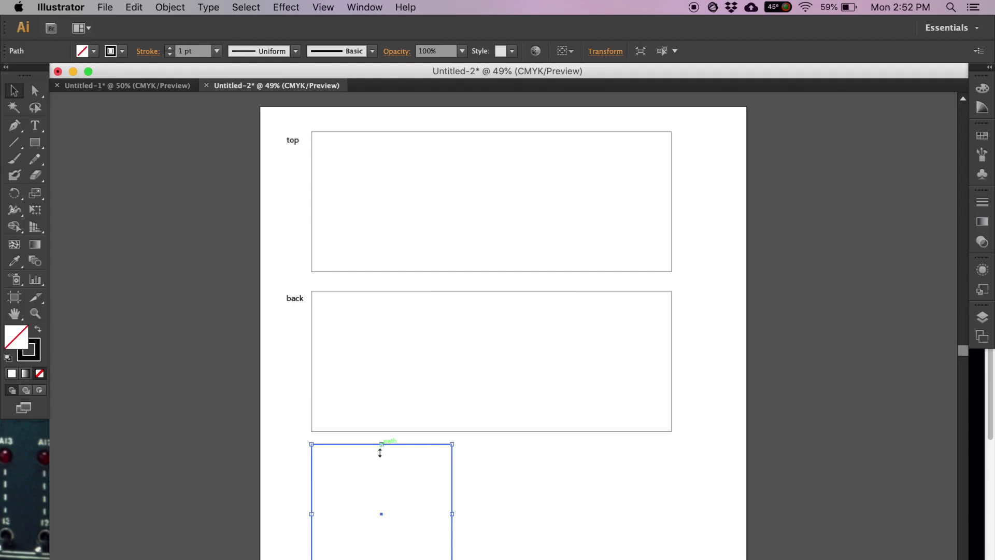
left_click_drag(381, 445, 381, 450)
left_click(387, 470)
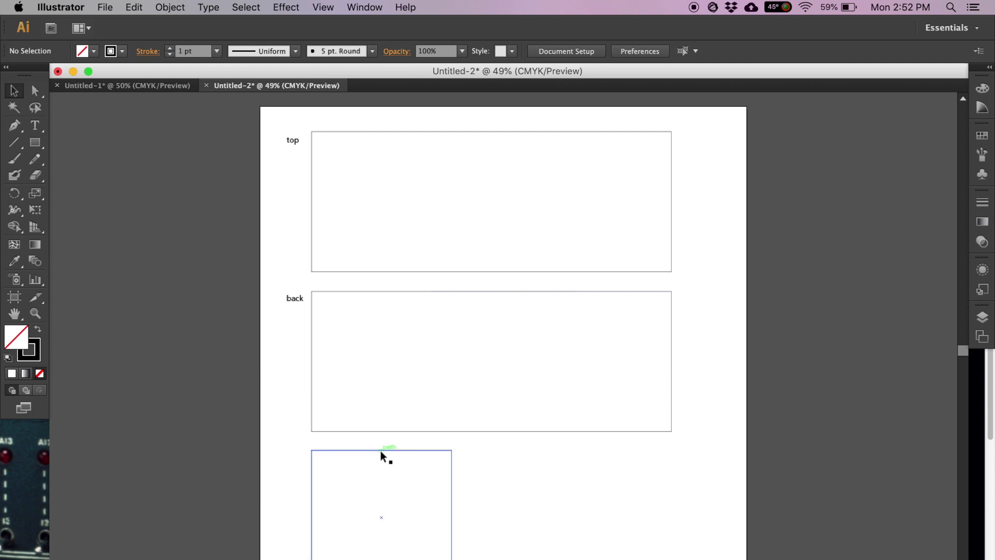
left_click(384, 451)
key("Delete")
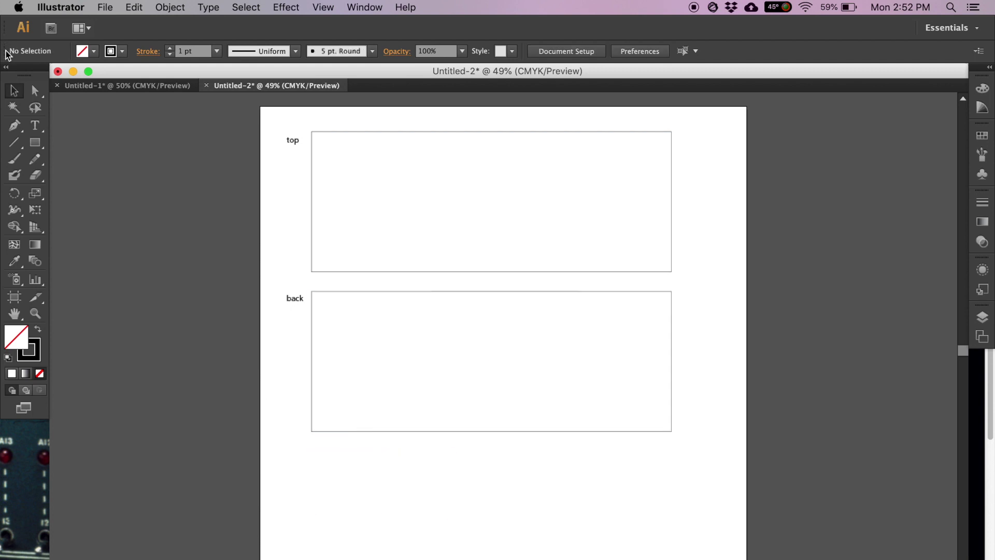
left_click(35, 142)
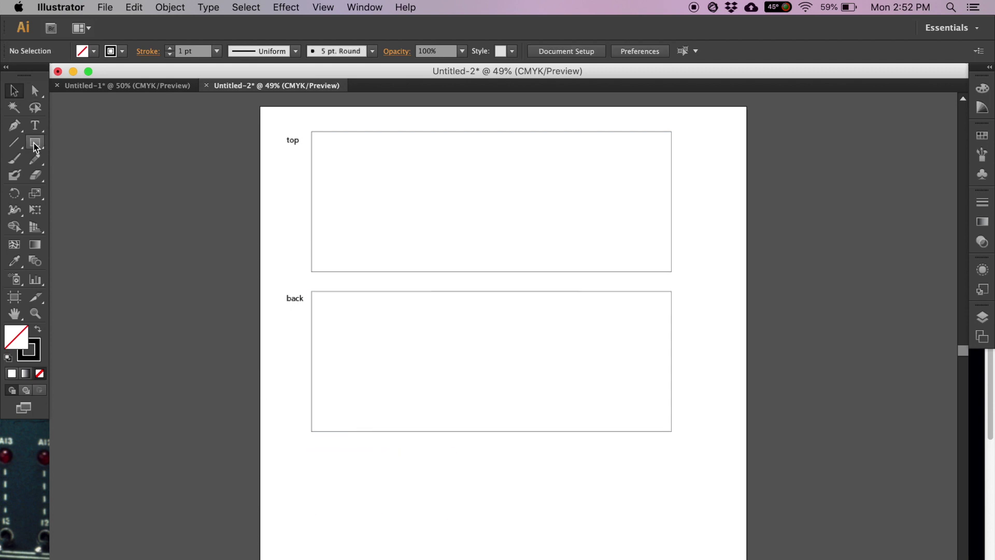
- Draw a 5.75 × 5.625 in side panel below the back panel, then pick the Rounded Rectangle tool
left_click(321, 452)
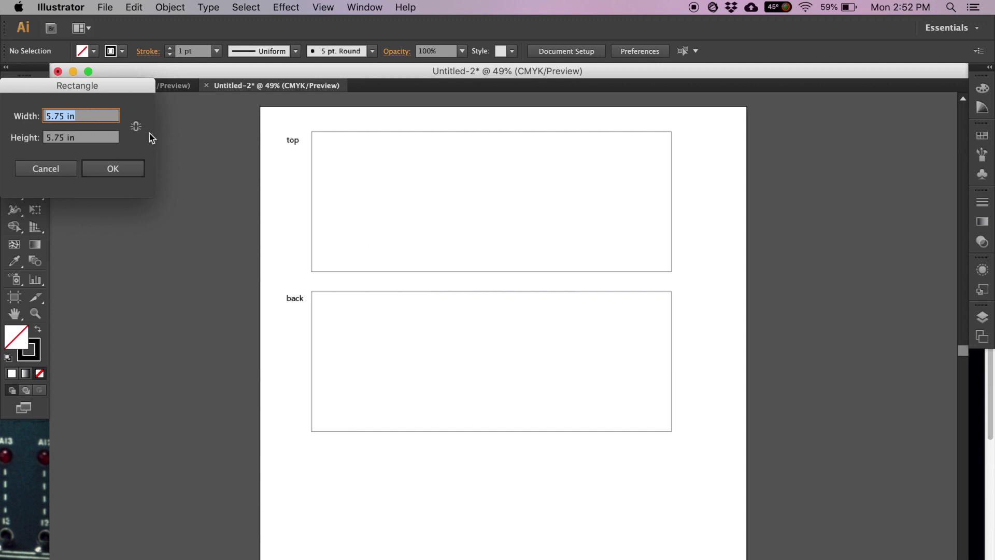
left_click(64, 137)
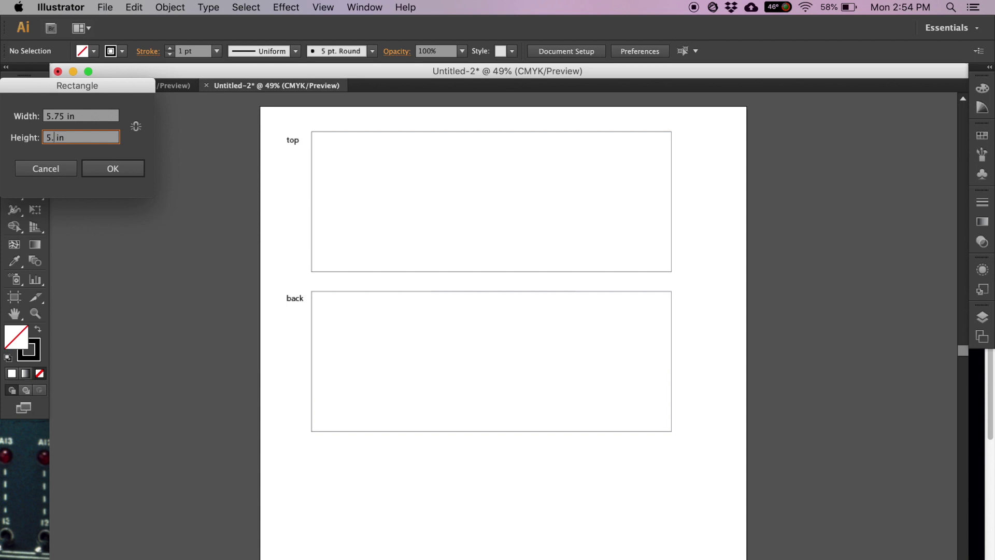
type("625")
key("Return")
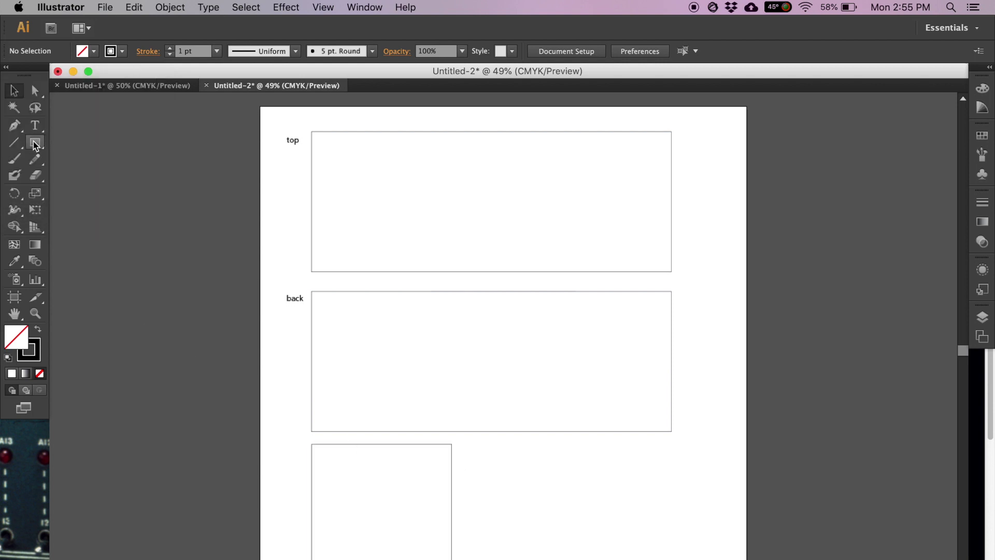
left_click_drag(34, 148, 73, 163)
- Enter a 2 in height and 0.125 in width for the rounded rectangle
left_click(480, 476)
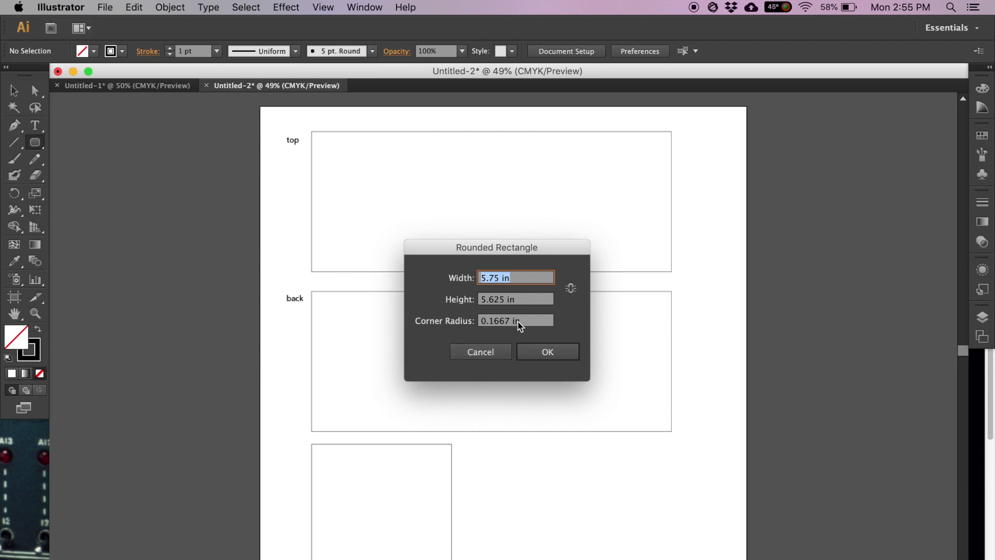
left_click(503, 299)
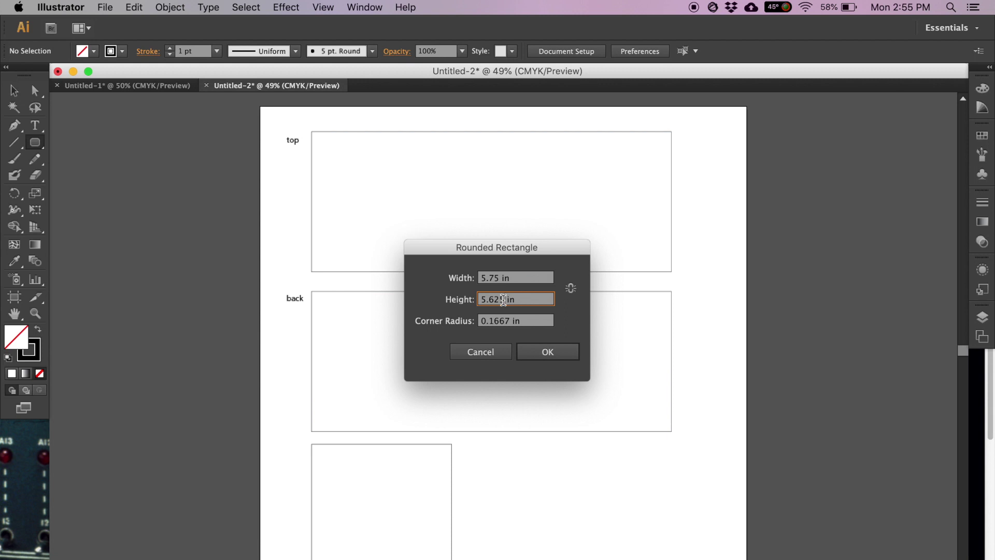
double_click(503, 299)
left_click(494, 279)
double_click(493, 278)
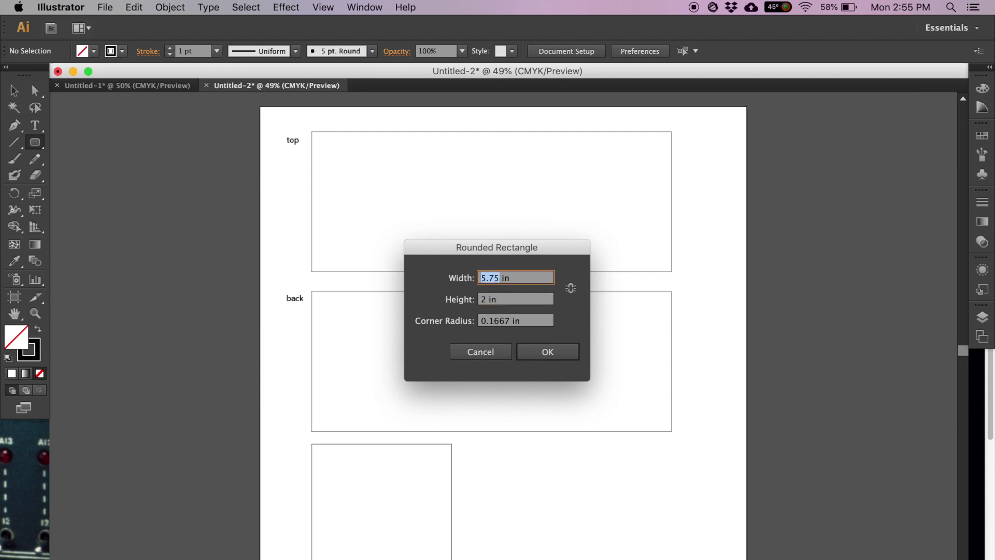
type("0.125")
- Create the 0.125 × 2 in rounded slot and move it onto the side panel
left_click(538, 348)
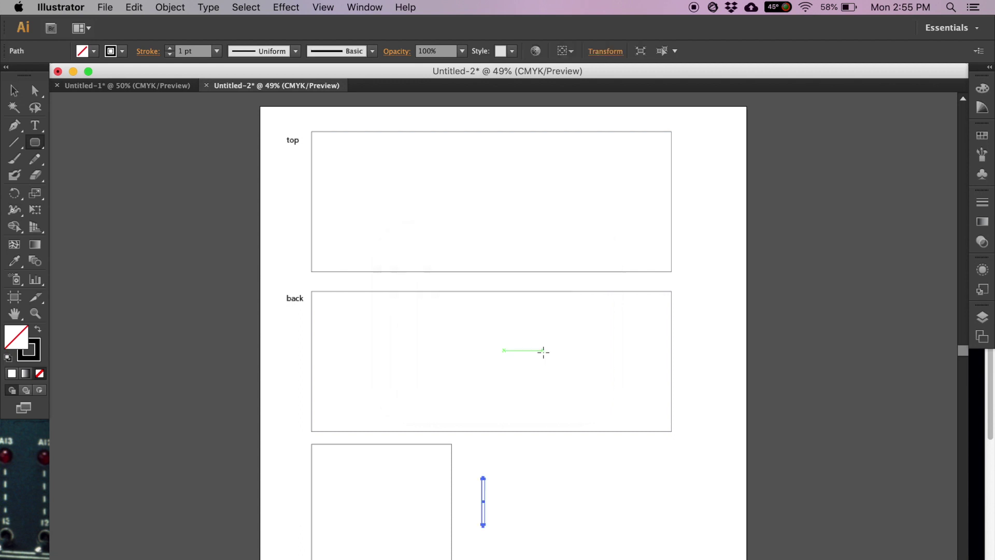
key("super+equal")
key("super+equal")
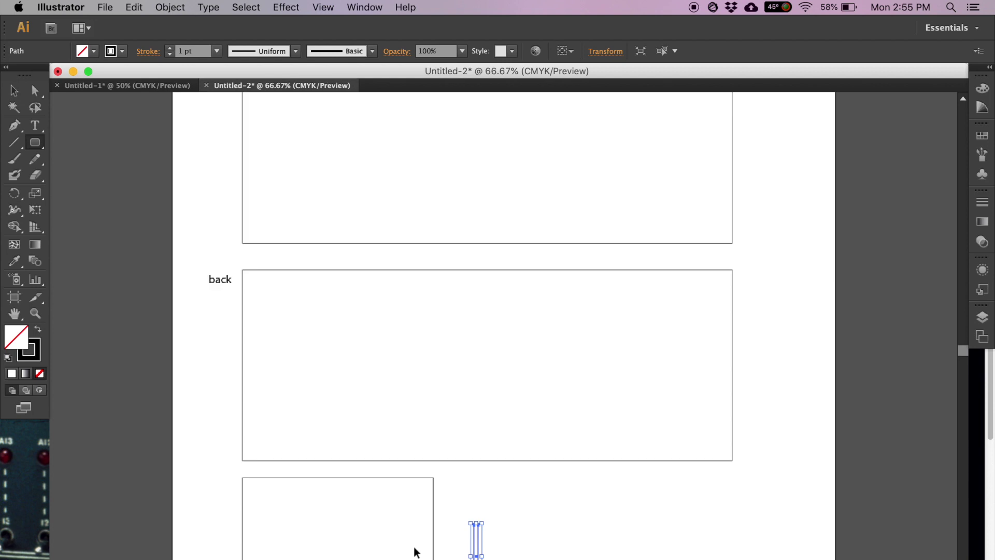
scroll(415, 459, "down", 5)
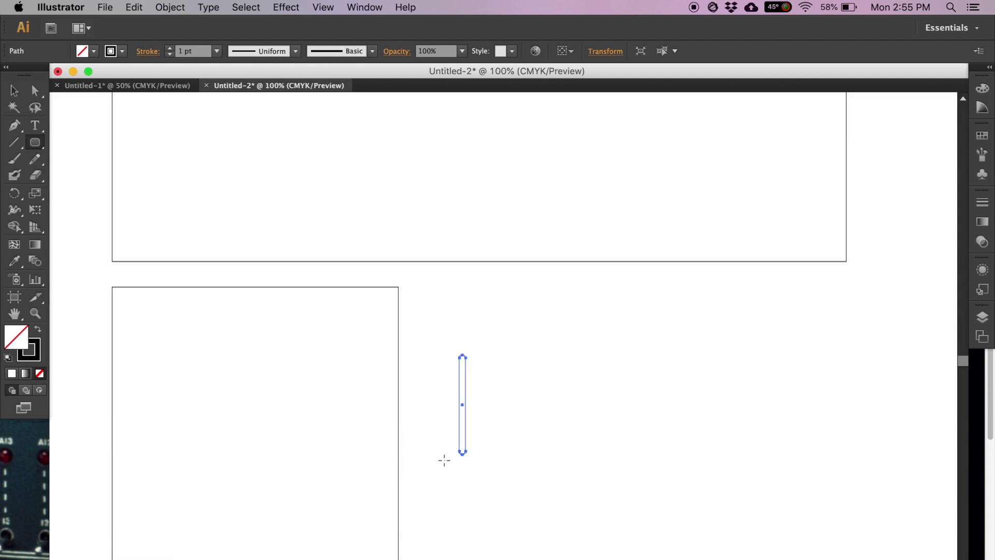
left_click(14, 90)
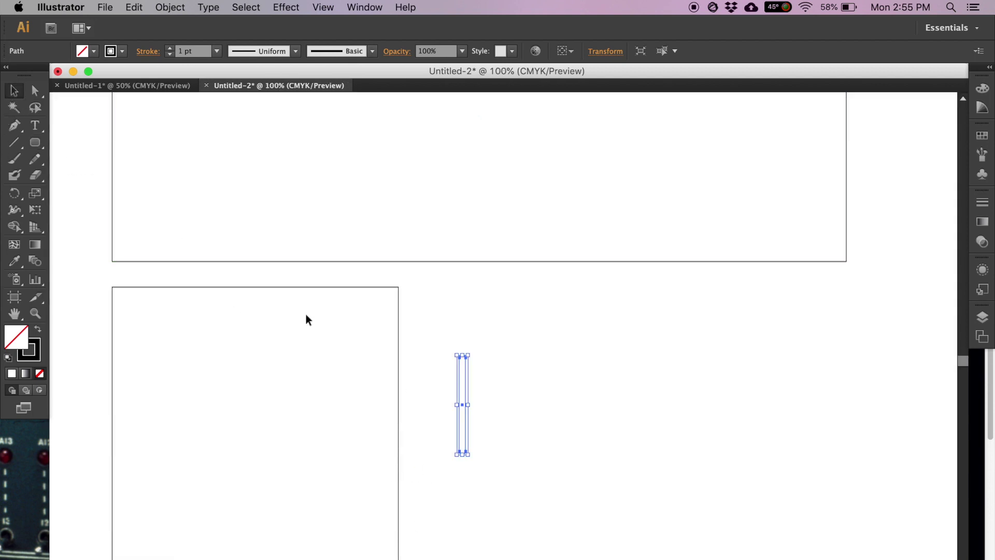
left_click_drag(464, 389, 258, 333)
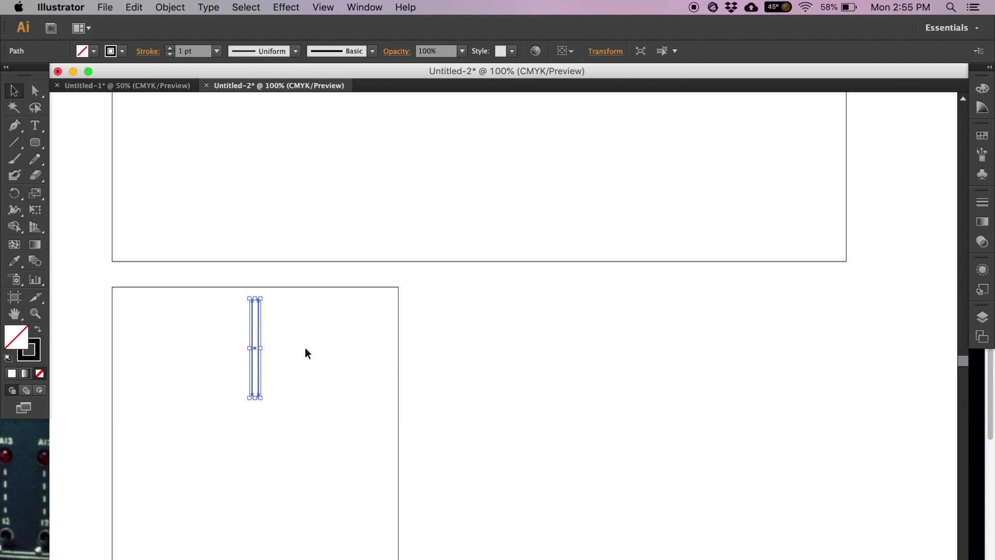
left_click(335, 364)
left_click(258, 352)
- Paste copies of the slot beside it until five slots stand in a row
key("super+v")
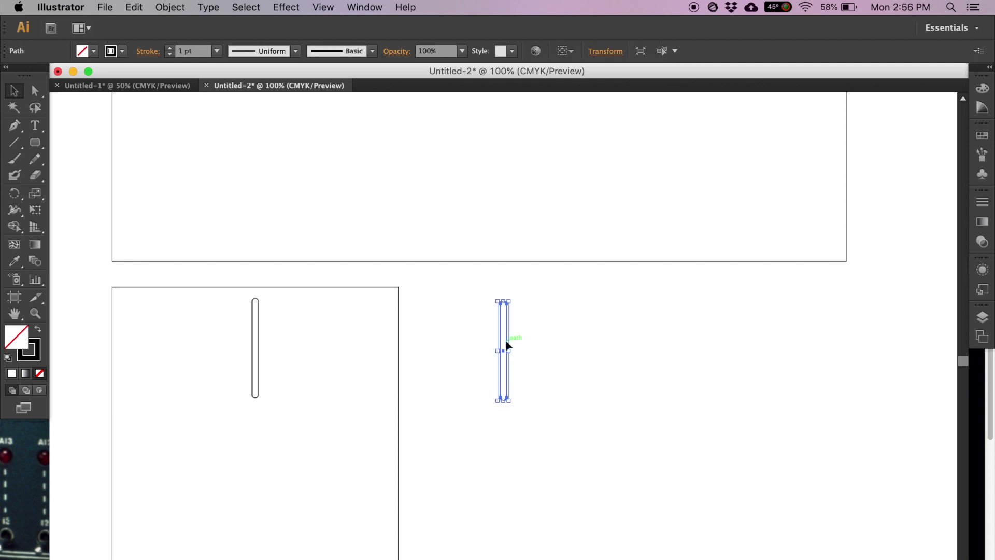
left_click_drag(505, 339, 265, 340)
key("super+z")
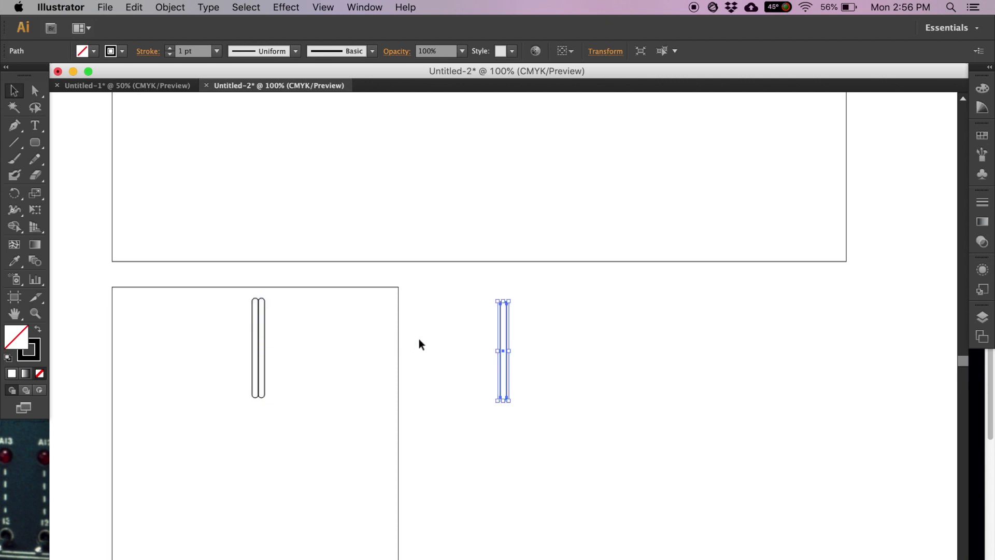
left_click_drag(508, 343, 272, 333)
key("super+z")
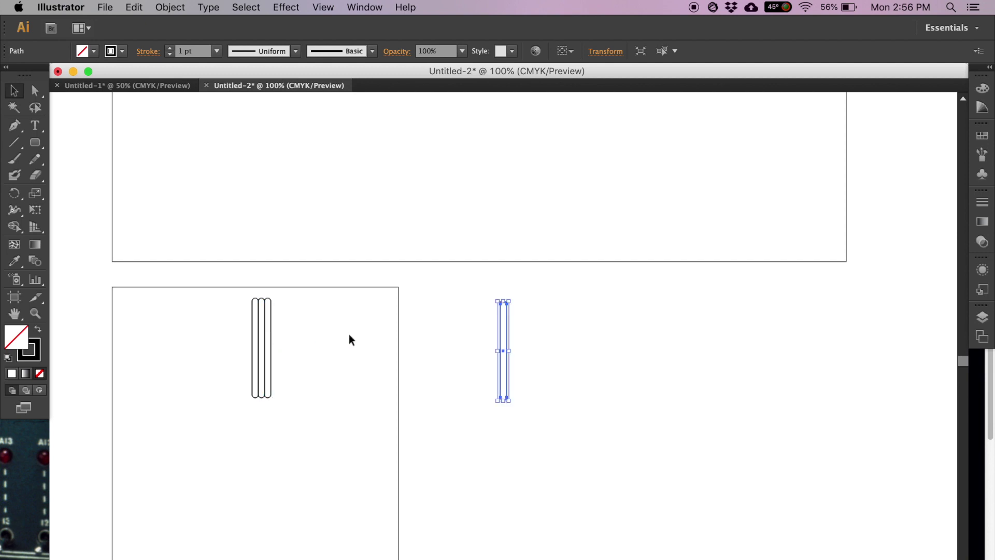
left_click_drag(508, 340, 278, 331)
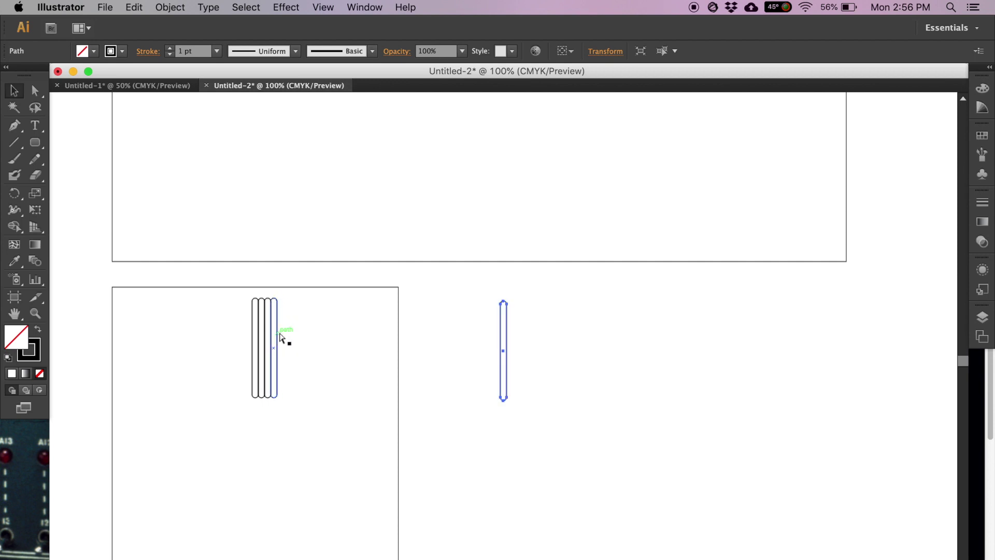
left_click_drag(511, 337, 284, 334)
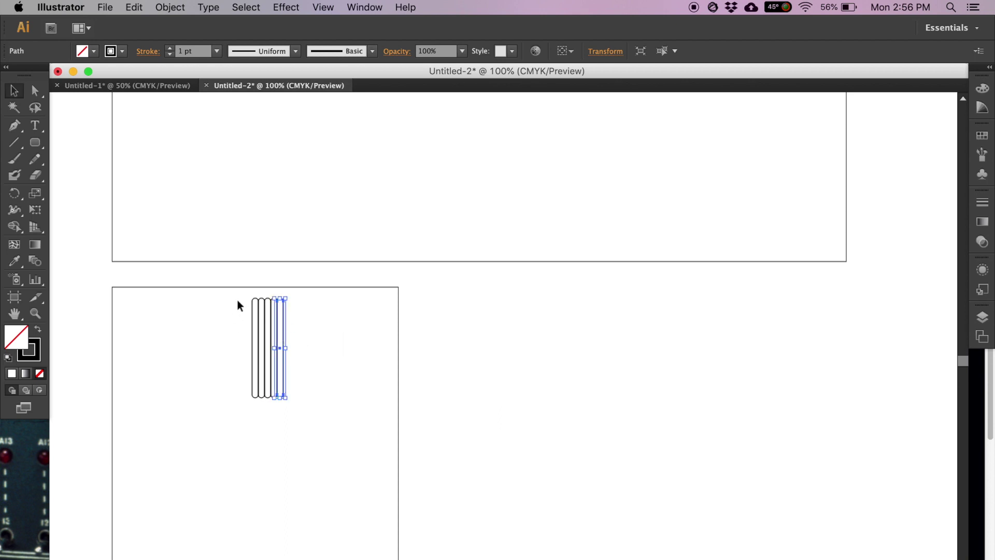
- Copy the five-slot group and paste three more copies onto the end of the row
left_click_drag(237, 295, 310, 404)
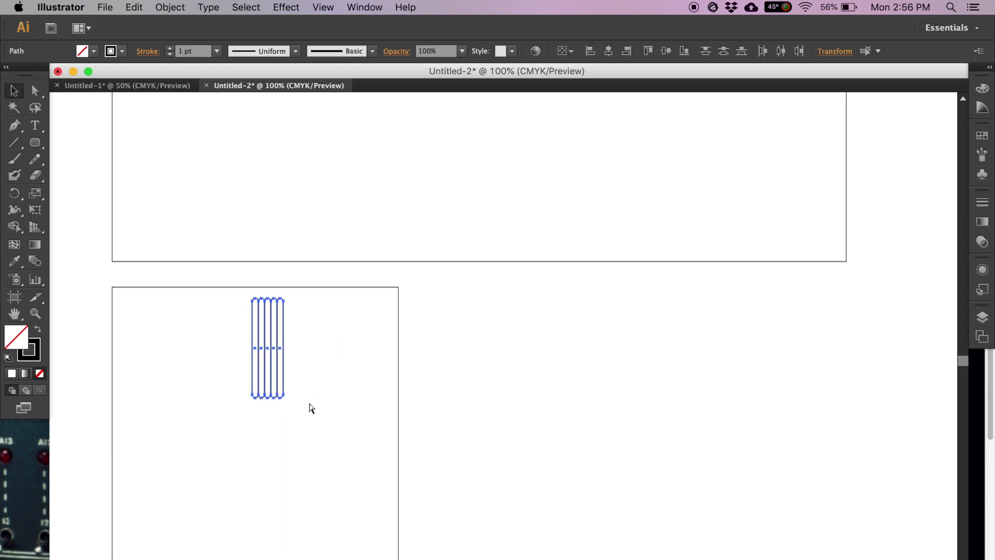
key("super+c")
key("super+v")
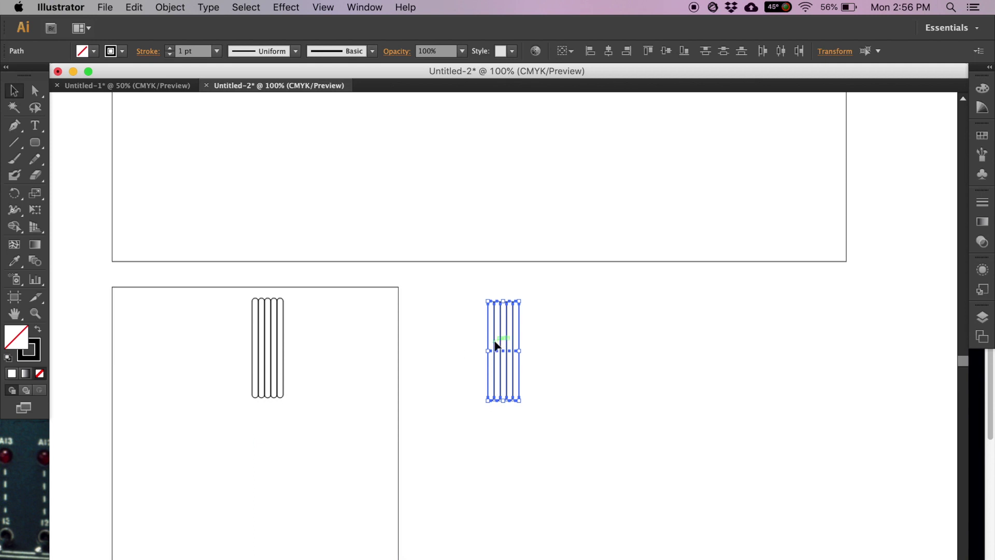
left_click_drag(493, 345, 290, 342)
key("super+v")
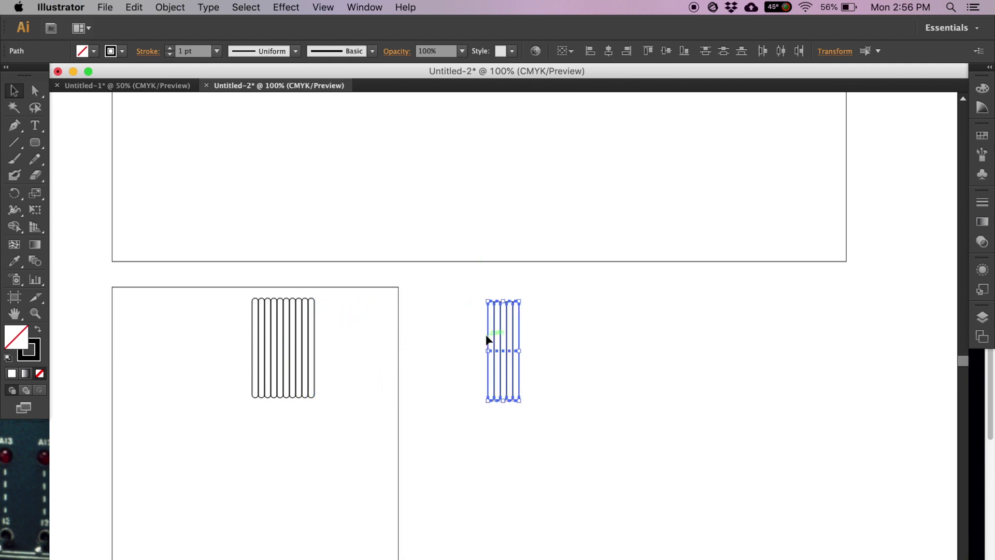
left_click_drag(487, 339, 316, 337)
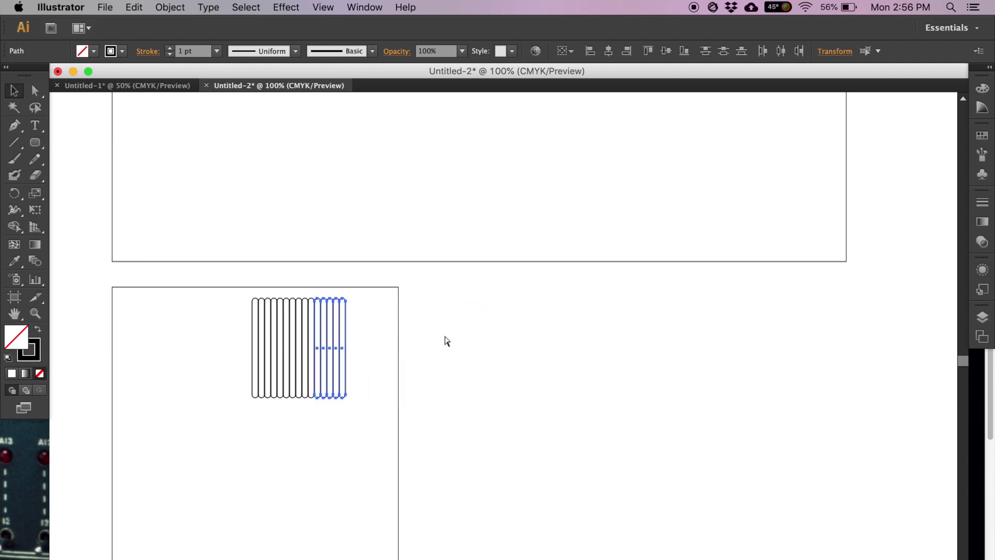
key("super+v")
left_click_drag(487, 340, 346, 337)
left_click(462, 336)
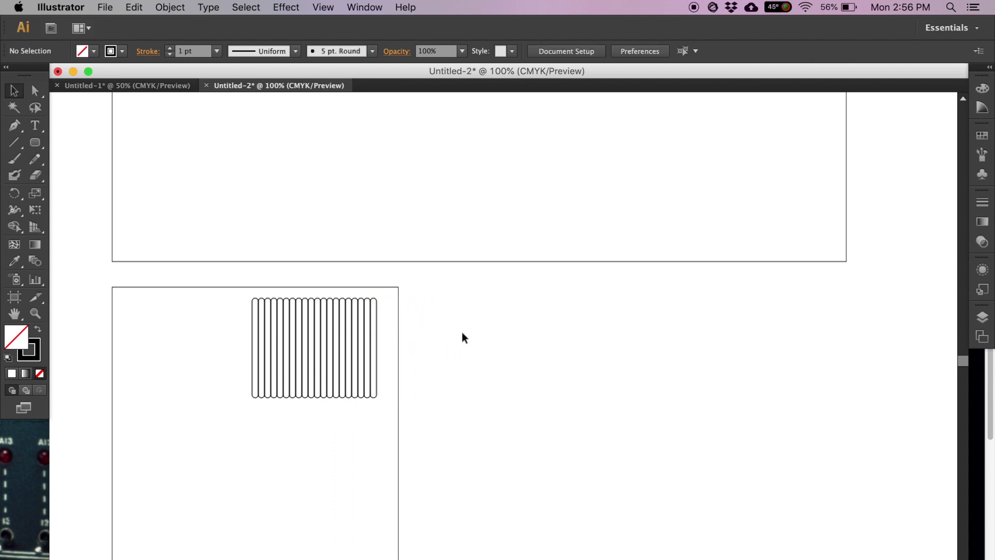
- Drag individual slots apart so about ten slots sit evenly spaced across the panel
left_click(260, 396)
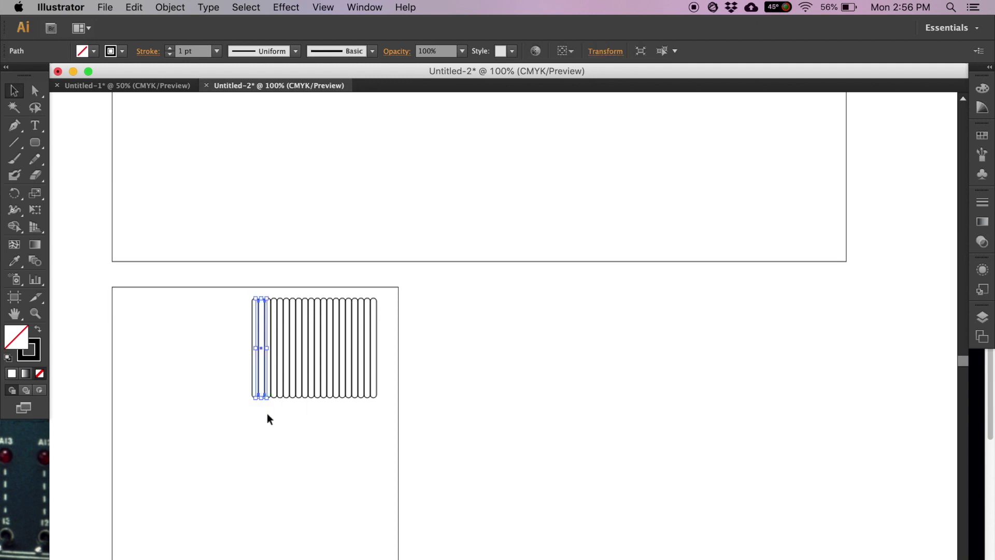
left_click(330, 417)
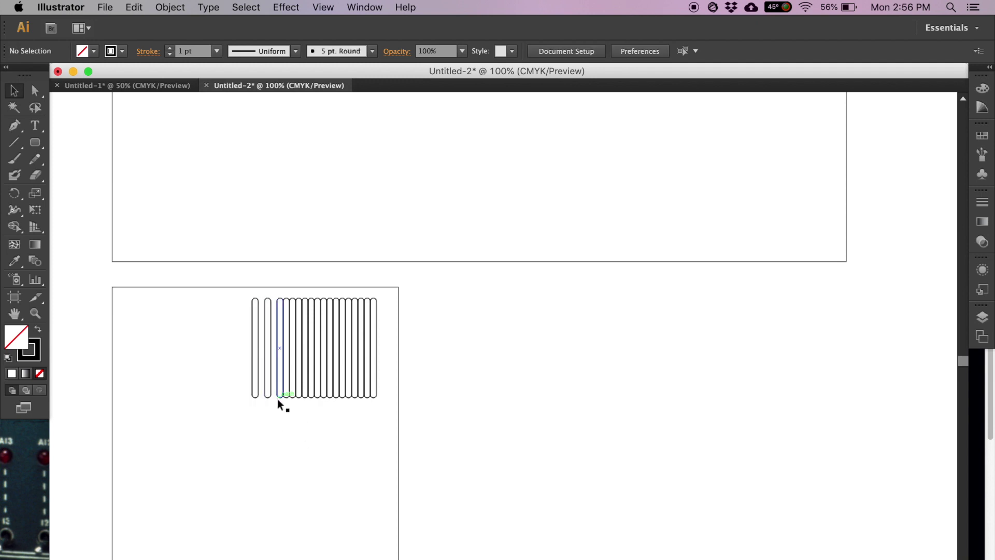
left_click_drag(285, 394, 304, 396)
left_click(294, 399)
left_click(311, 400)
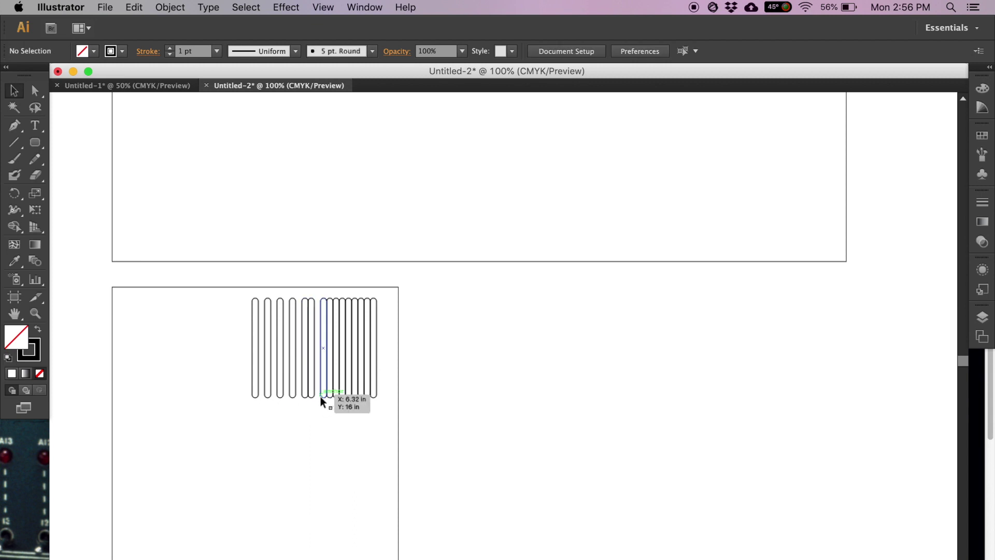
left_click_drag(319, 396, 374, 395)
left_click(312, 406)
left_click(312, 400)
left_click(327, 404)
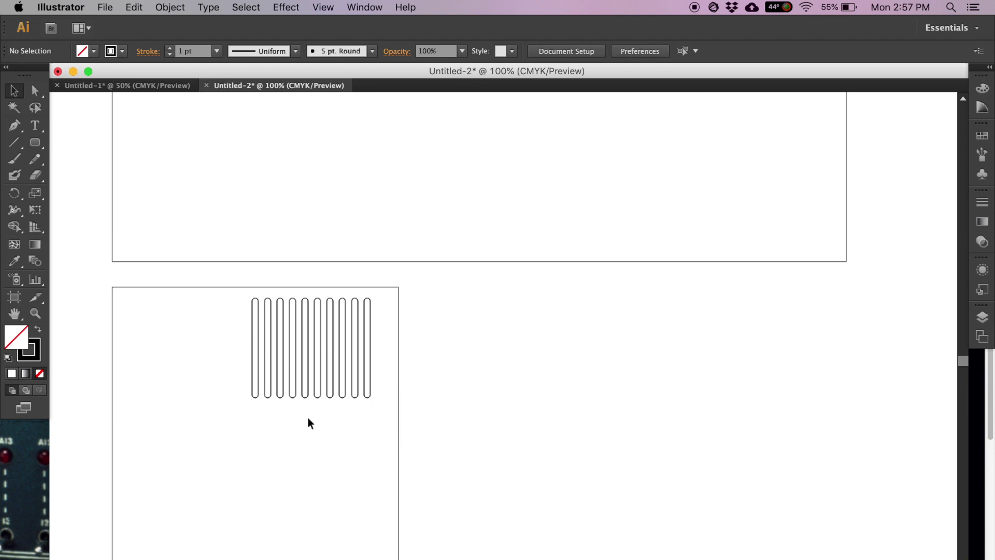
- Move the ten selected slots lower on the panel and nudge one slot up slightly
left_click_drag(244, 295, 380, 409)
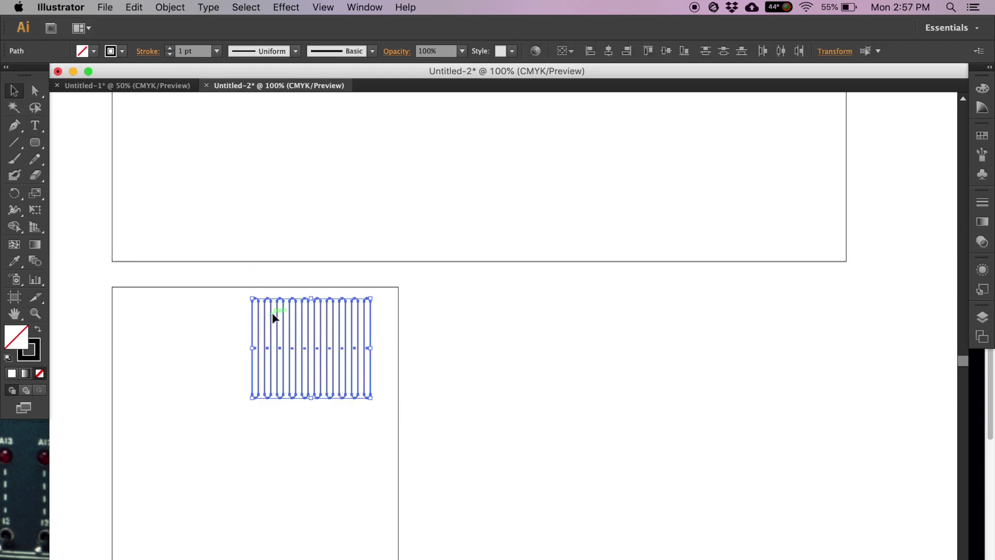
left_click_drag(272, 319, 271, 345)
left_click(420, 388)
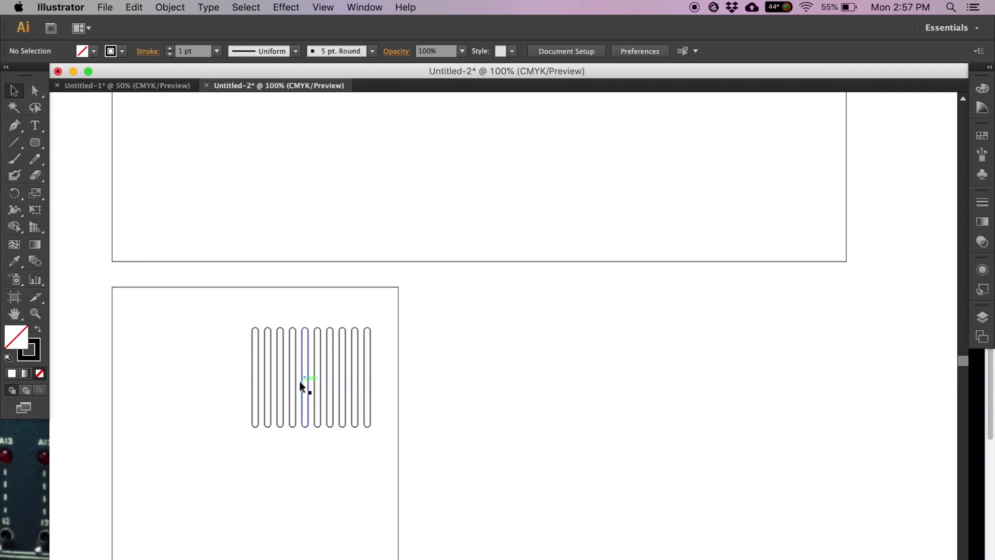
left_click_drag(308, 380, 307, 378)
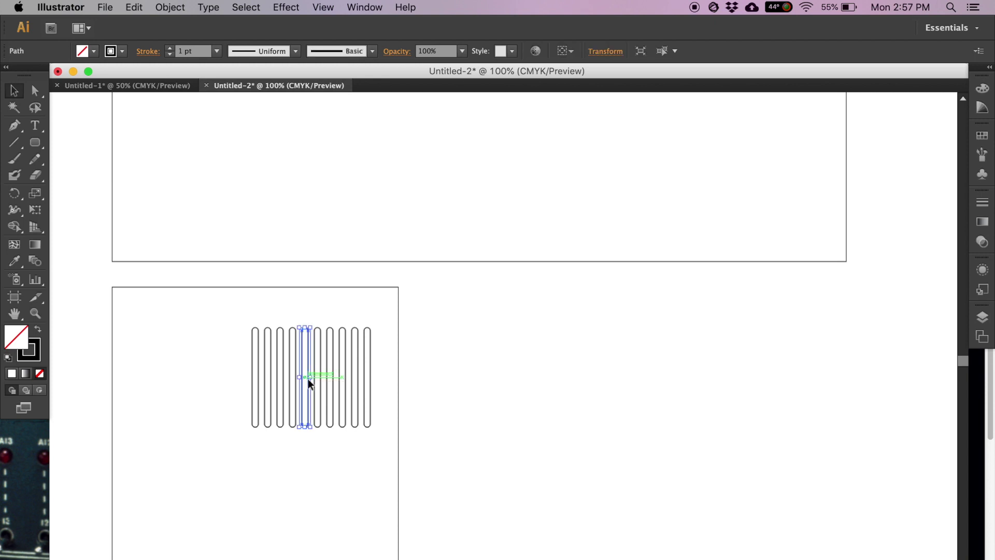
left_click(244, 361)
- Select the ten slots without the panel outline and move the group into final position
left_click_drag(222, 325, 375, 433)
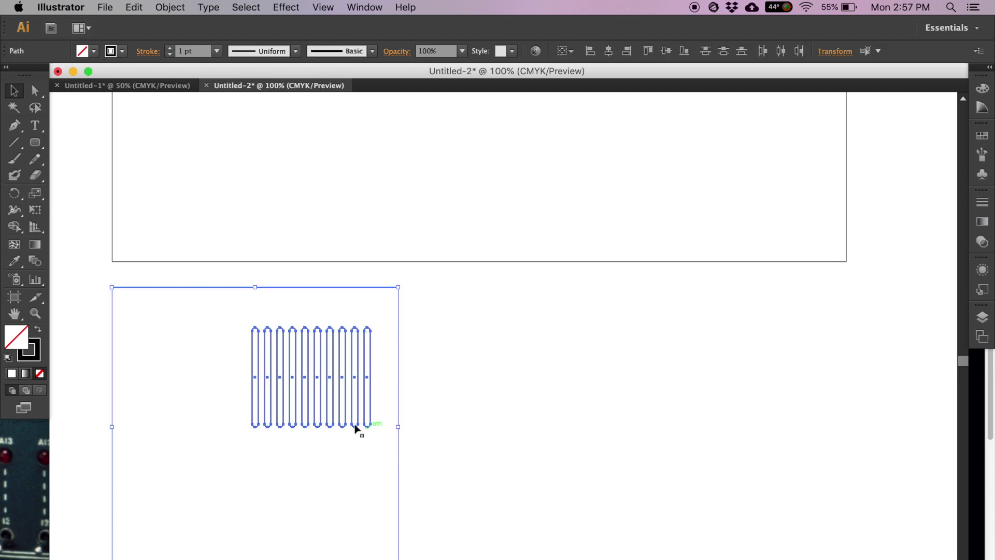
left_click(431, 415)
left_click_drag(245, 315, 374, 436)
left_click(113, 391, "shift")
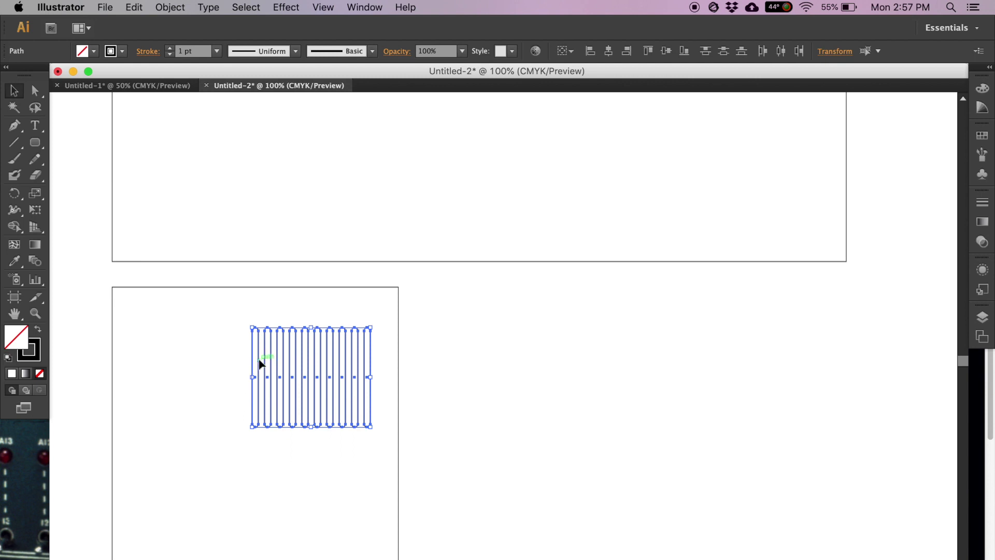
left_click_drag(259, 358, 261, 352)
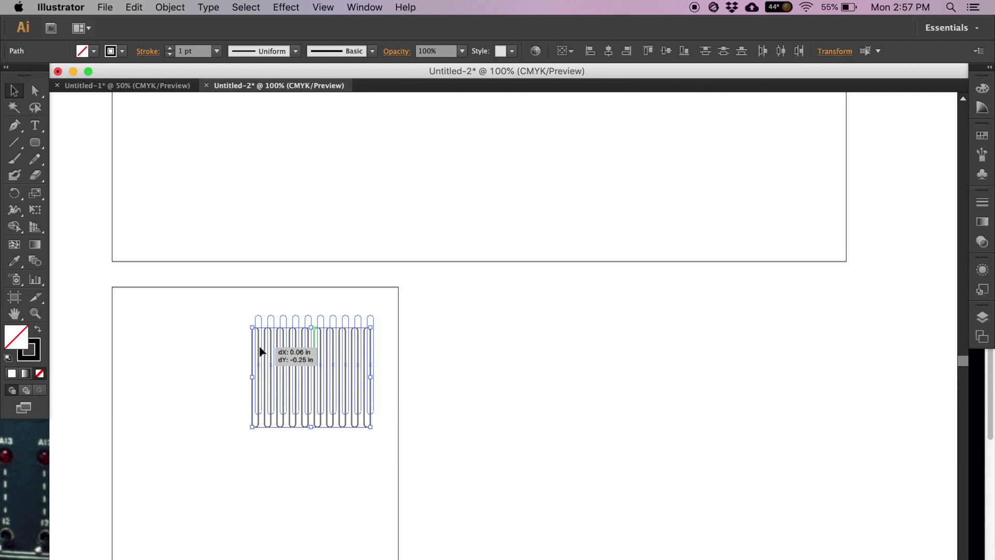
left_click_drag(261, 352, 260, 350)
left_click(447, 350)
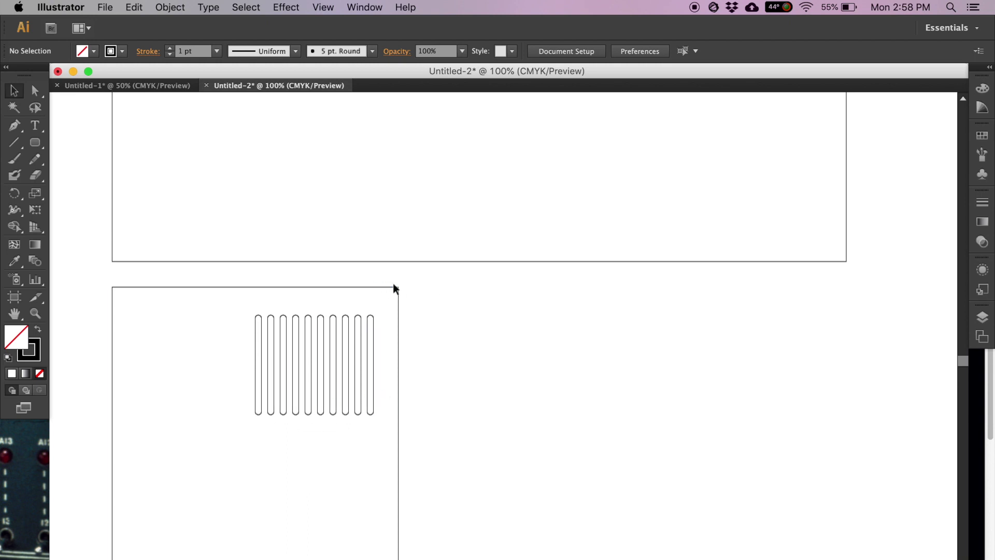
- Duplicate the slotted side panel and place the copy to the right of the original
left_click_drag(413, 280, 150, 558)
key("super+c")
key("super+v")
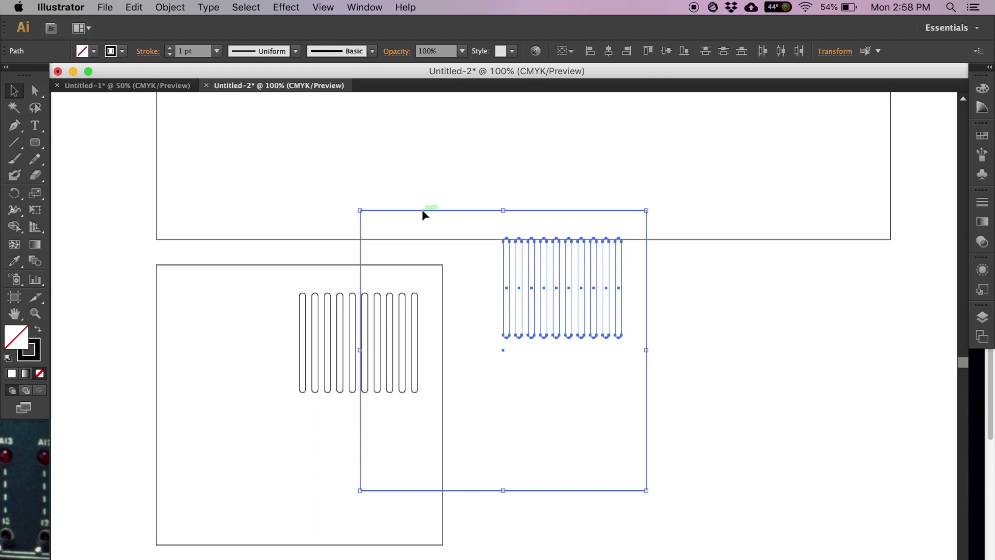
left_click_drag(583, 277, 629, 266)
left_click(516, 314)
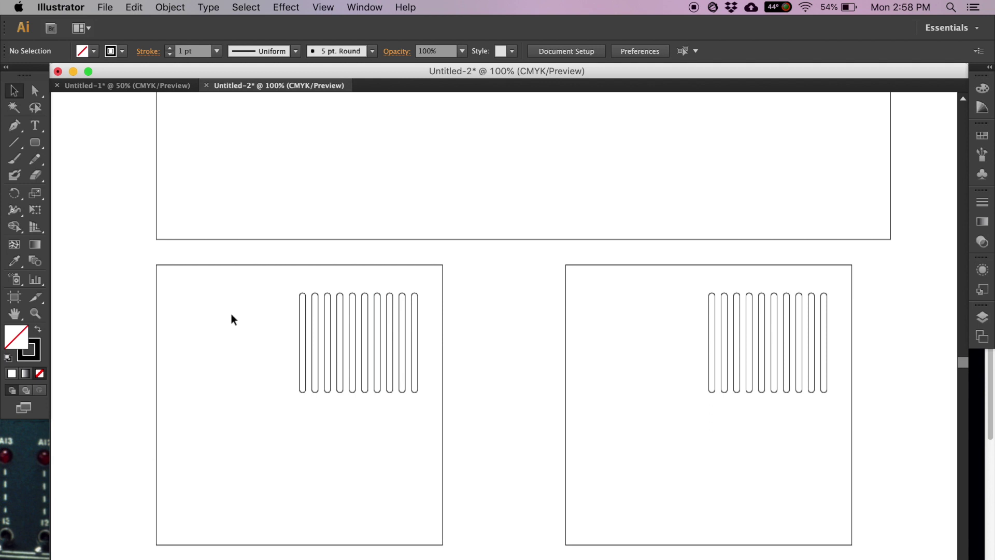
- Zoom out to view both slotted panels, then return to the Untitled-1 document
key("cmd+minus")
left_click_drag(173, 304, 670, 296)
left_click(689, 313)
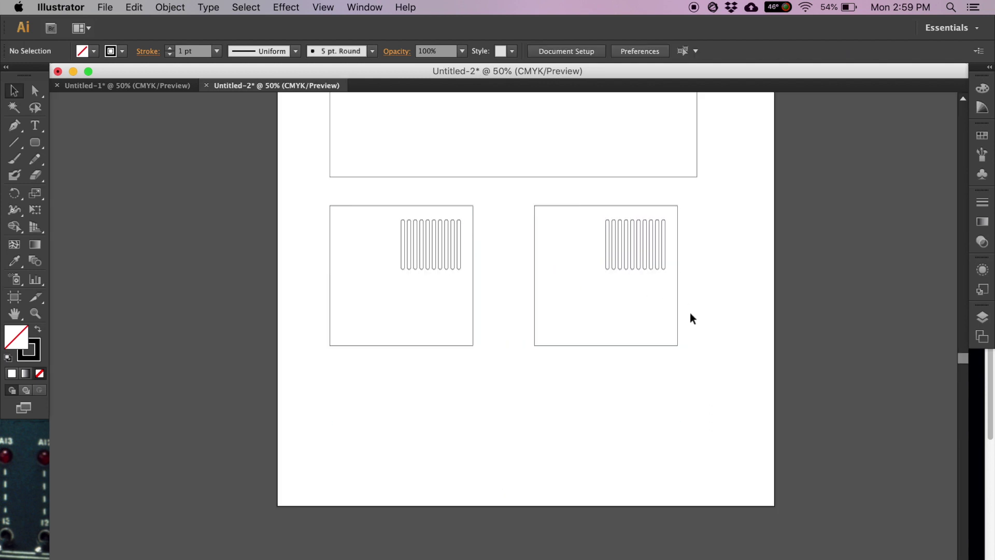
scroll(536, 438, "up", 5)
scroll(433, 376, "down", 2)
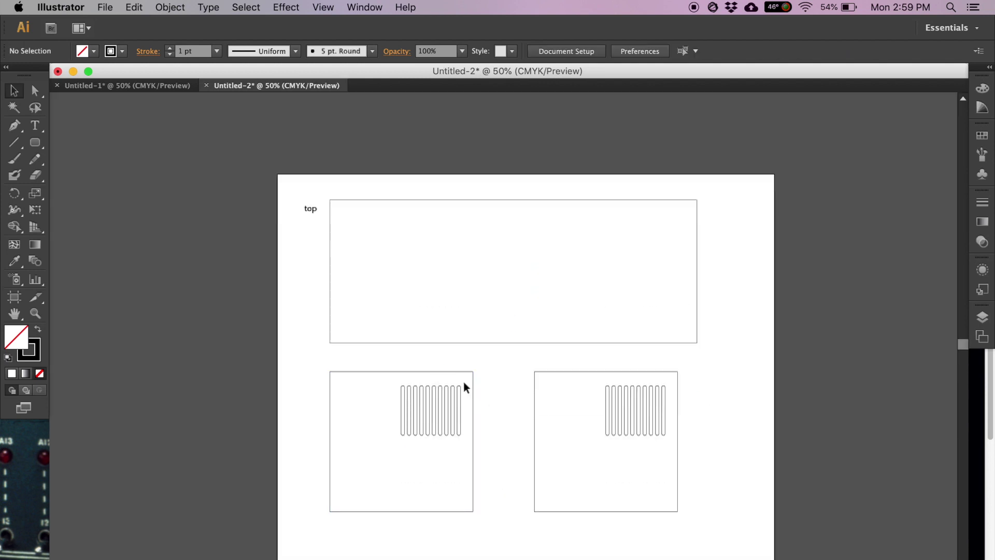
left_click(130, 86)
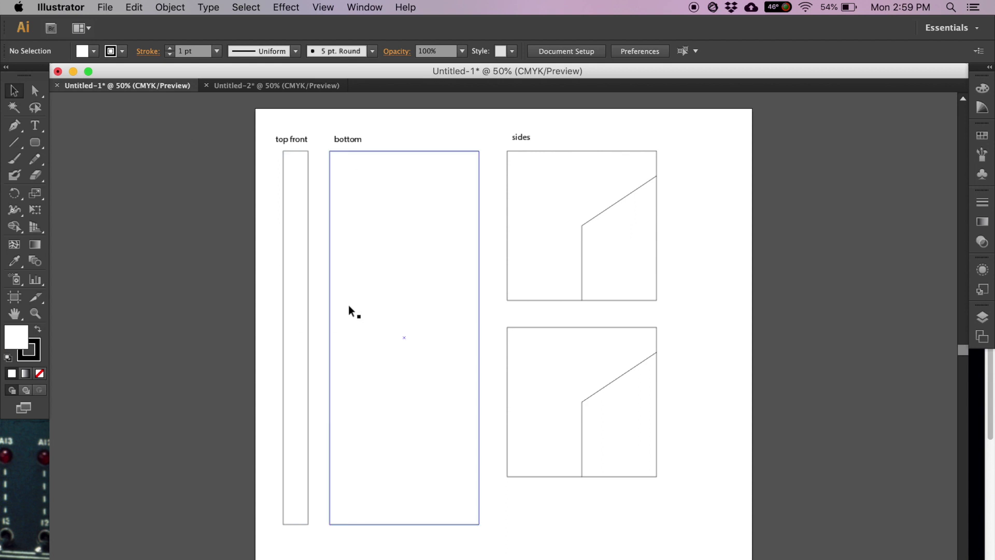